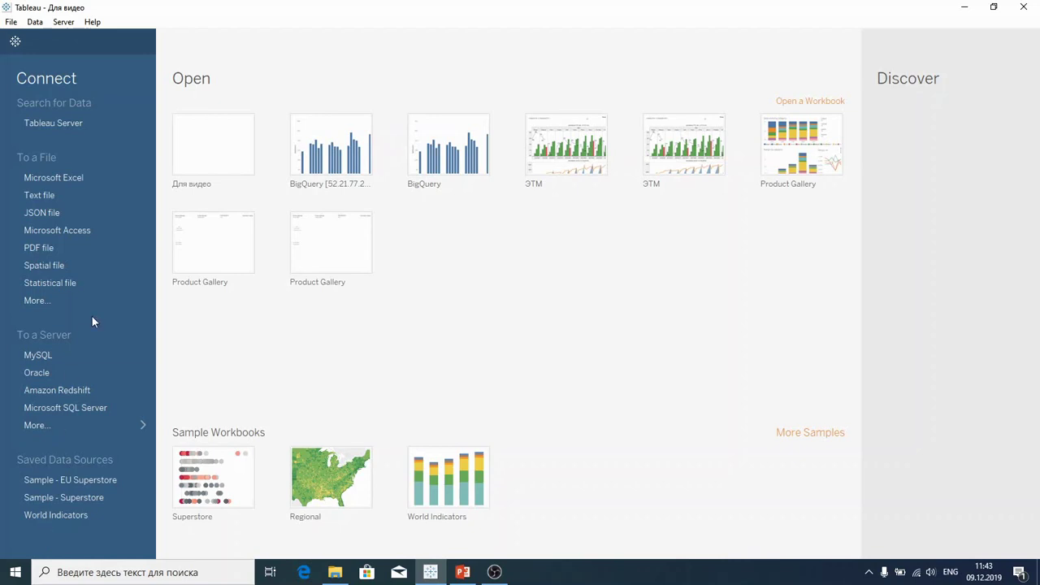
# Connect to the text file "Day 13 dataset+" in the 12_Countries folder of Data Yoga марафон.
pyautogui.click(52, 200)
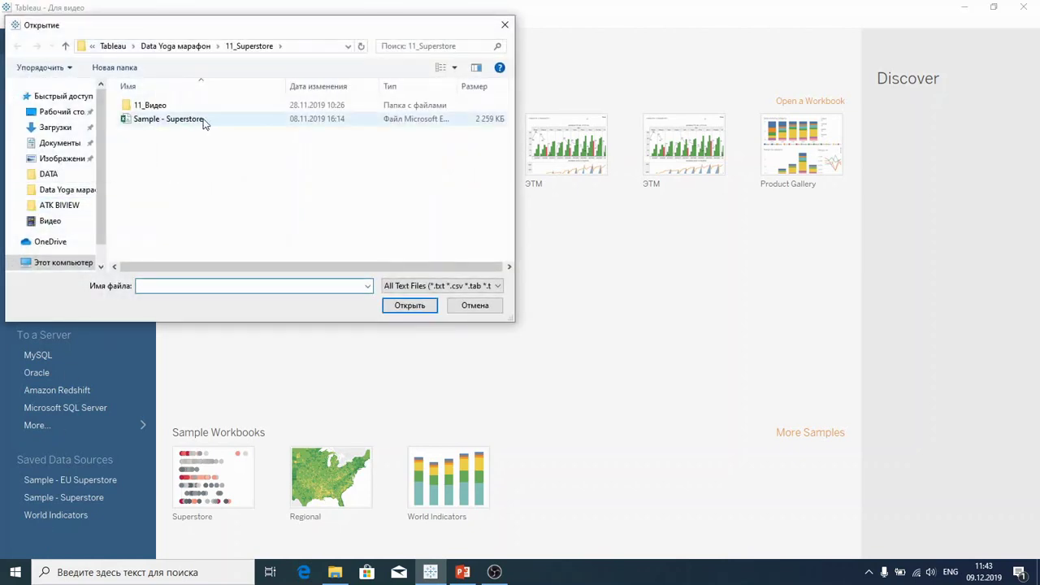
pyautogui.click(195, 47)
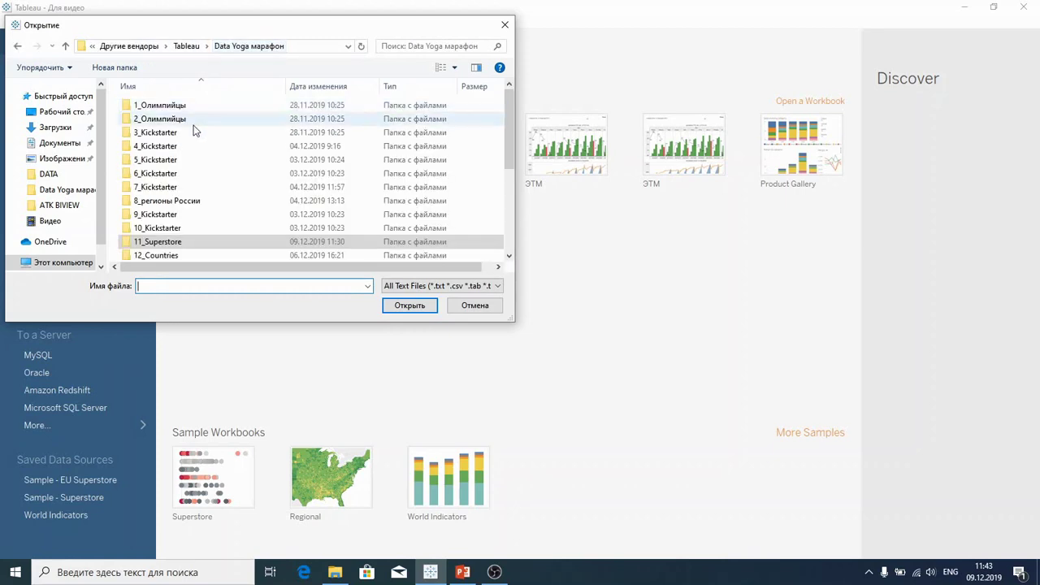
pyautogui.doubleClick(162, 257)
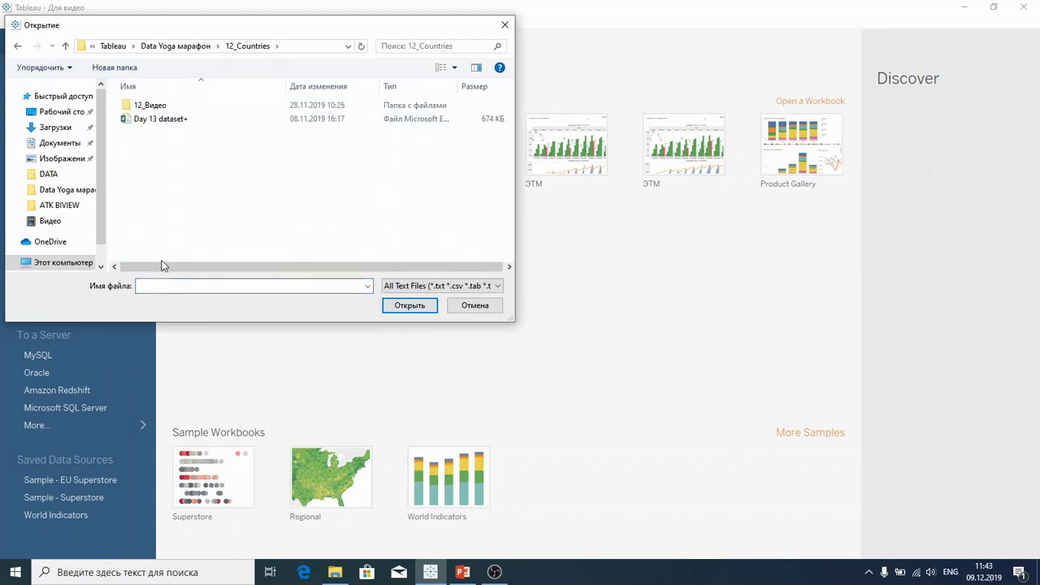
pyautogui.doubleClick(202, 120)
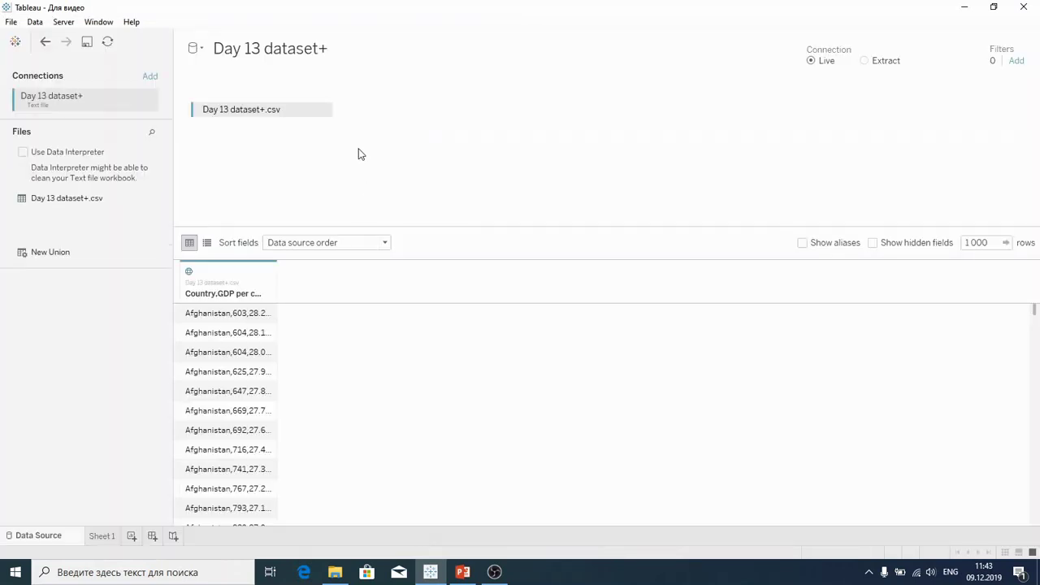
# Set the field separator of Day 13 dataset+.csv to Comma in its text file properties.
pyautogui.click(323, 112)
pyautogui.click(390, 160)
pyautogui.click(319, 156)
pyautogui.click(307, 200)
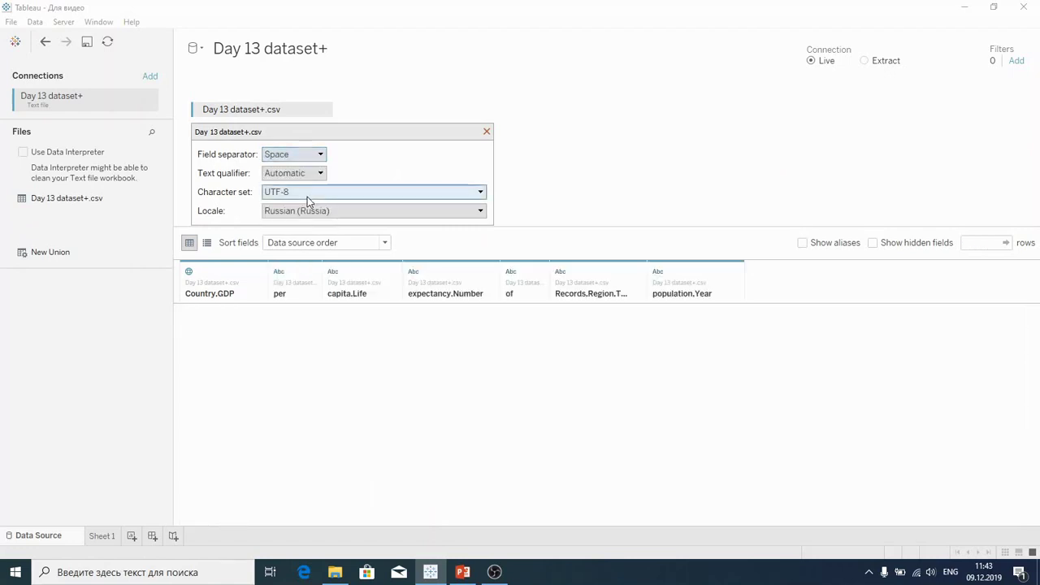
pyautogui.click(301, 155)
pyautogui.click(297, 168)
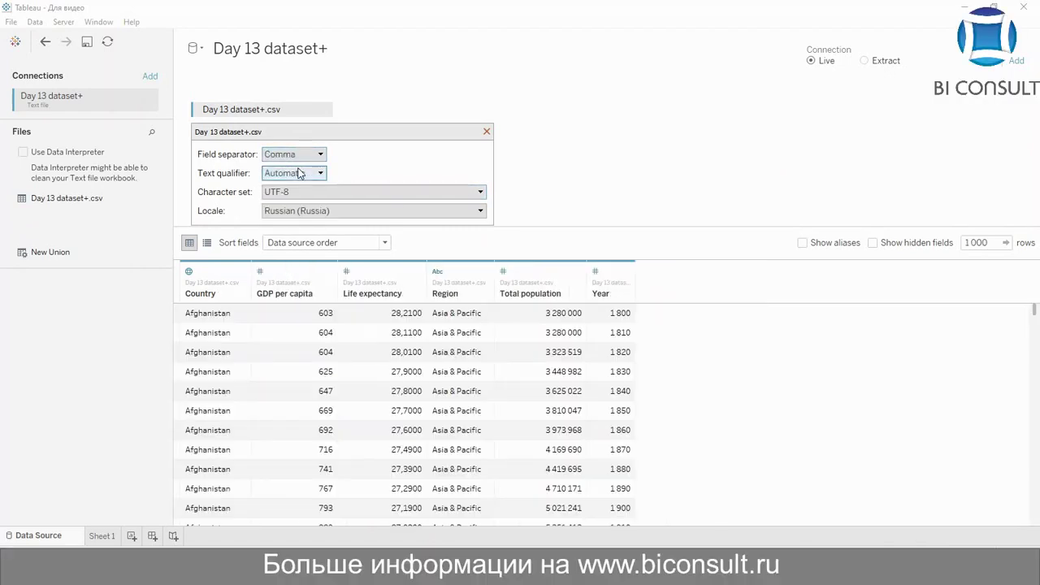
pyautogui.click(486, 131)
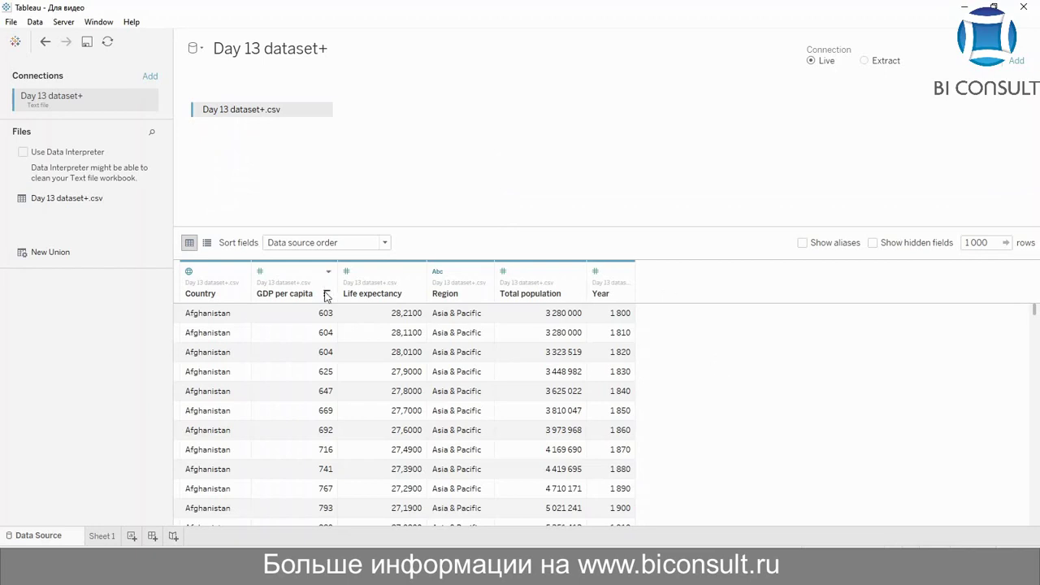
# On Sheet 1, place the GDP per capita measure on Columns and Life expectancy on Rows.
pyautogui.click(98, 536)
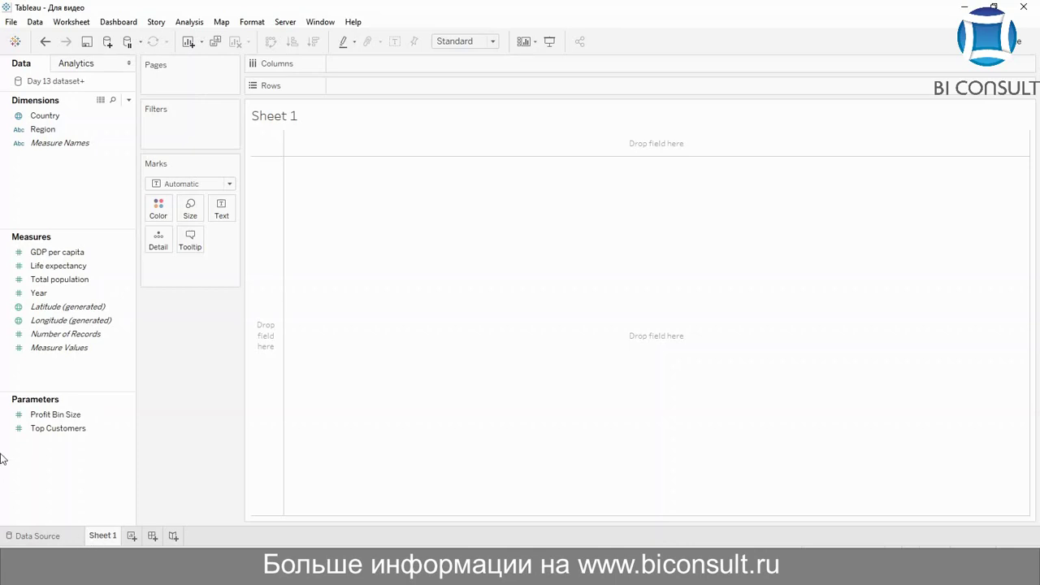
pyautogui.click(61, 253)
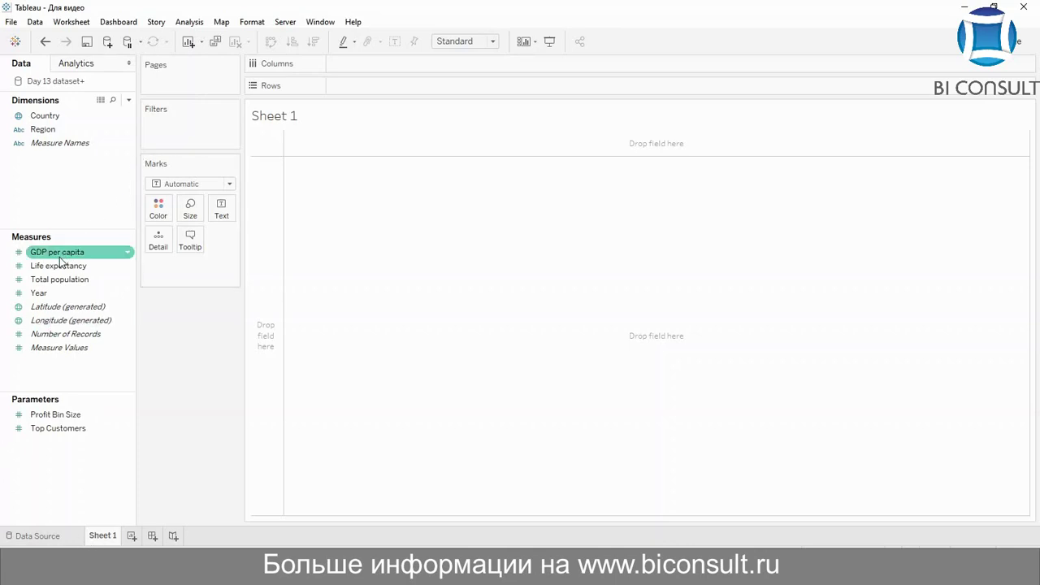
pyautogui.moveTo(61, 258)
pyautogui.mouseDown()
pyautogui.moveTo(282, 157)
pyautogui.moveTo(385, 72)
pyautogui.mouseUp()
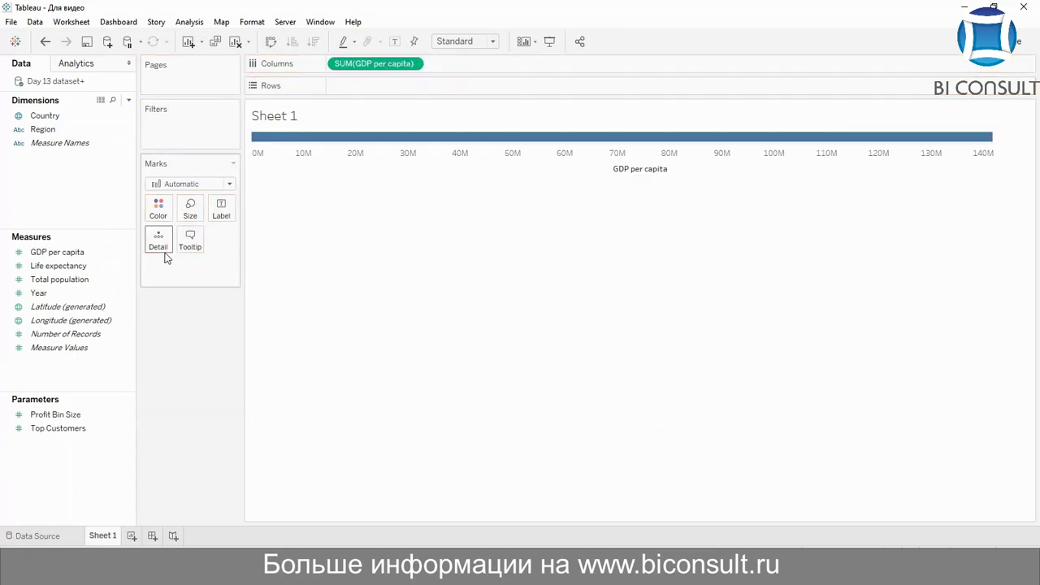
pyautogui.click(97, 279)
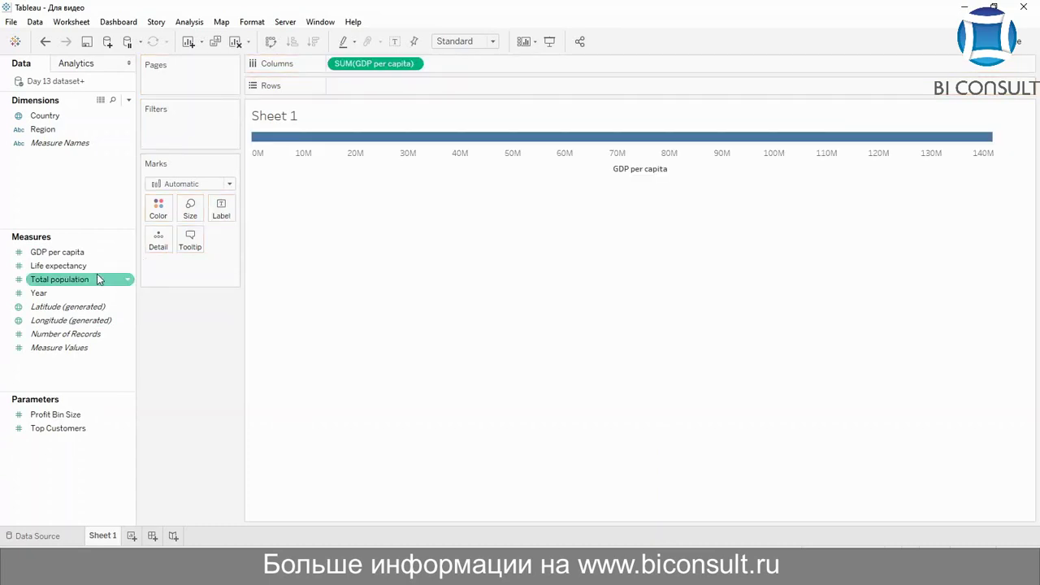
pyautogui.click(83, 293)
pyautogui.click(77, 279)
pyautogui.click(72, 266)
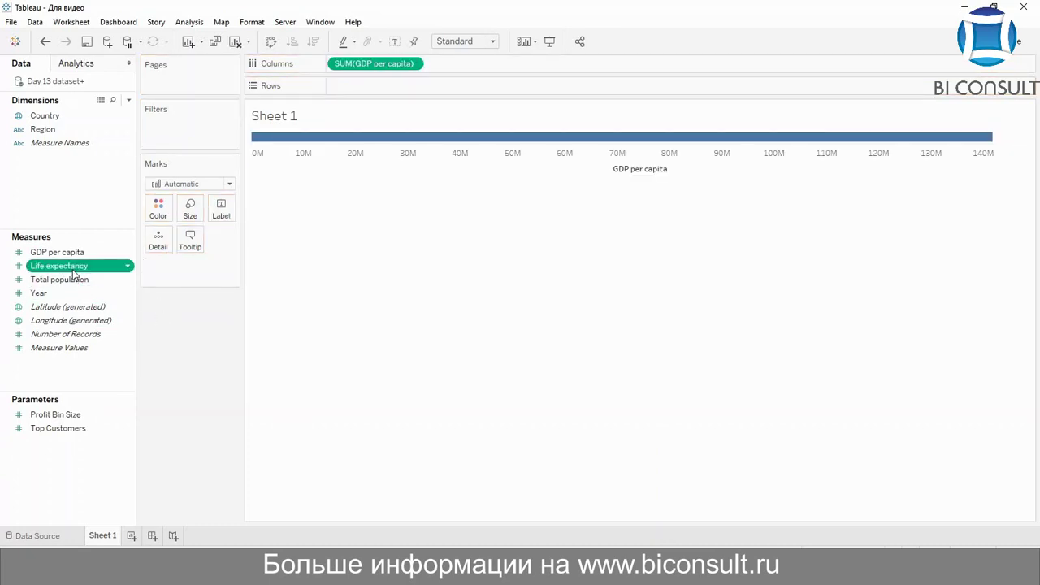
pyautogui.moveTo(72, 269); pyautogui.dragTo(449, 90)
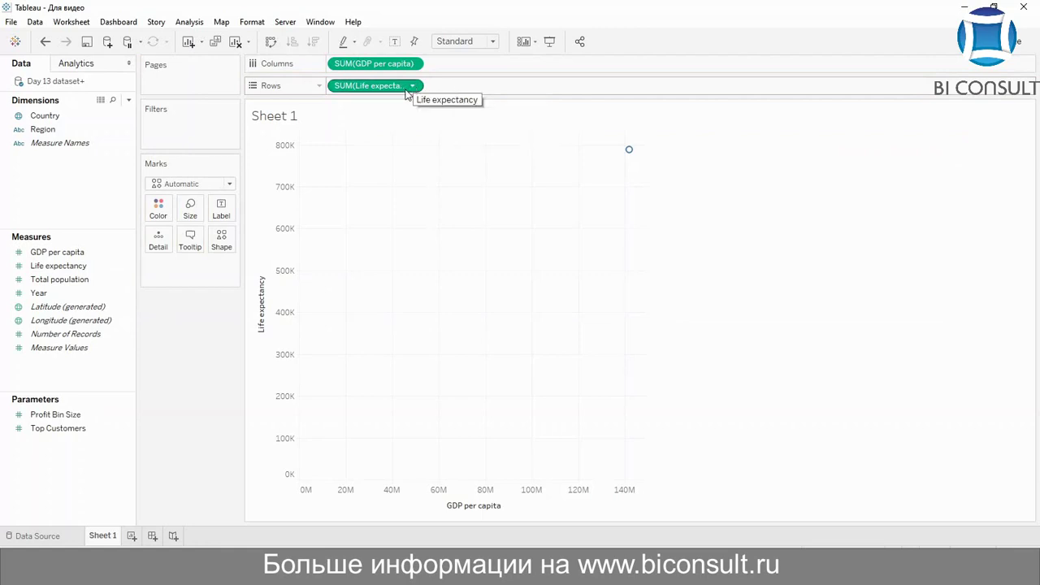
# Change the aggregation of both Life expectancy and GDP per capita to Average.
pyautogui.click(412, 85)
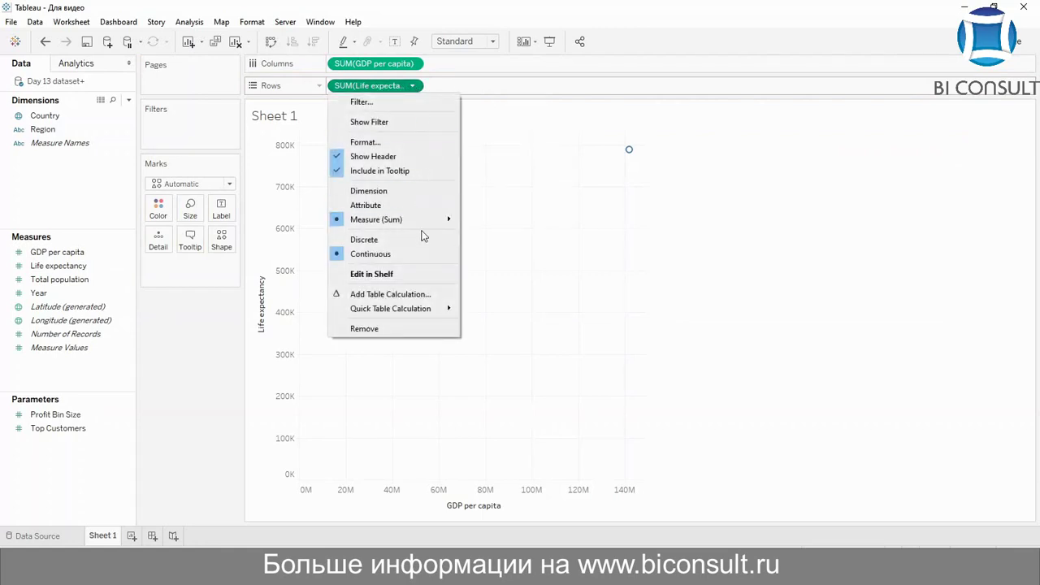
pyautogui.moveTo(402, 219)
pyautogui.click(479, 235)
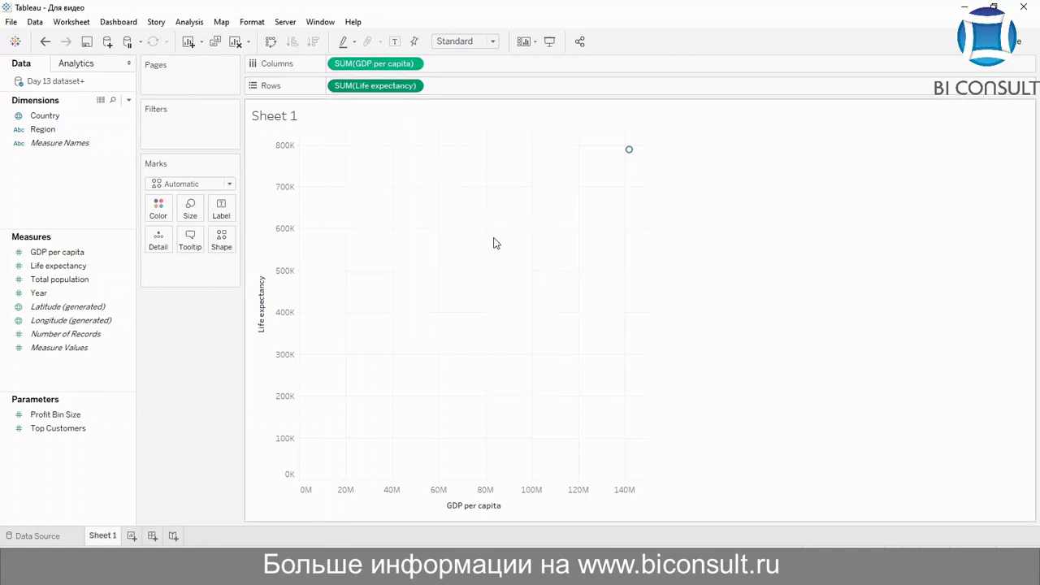
pyautogui.click(412, 63)
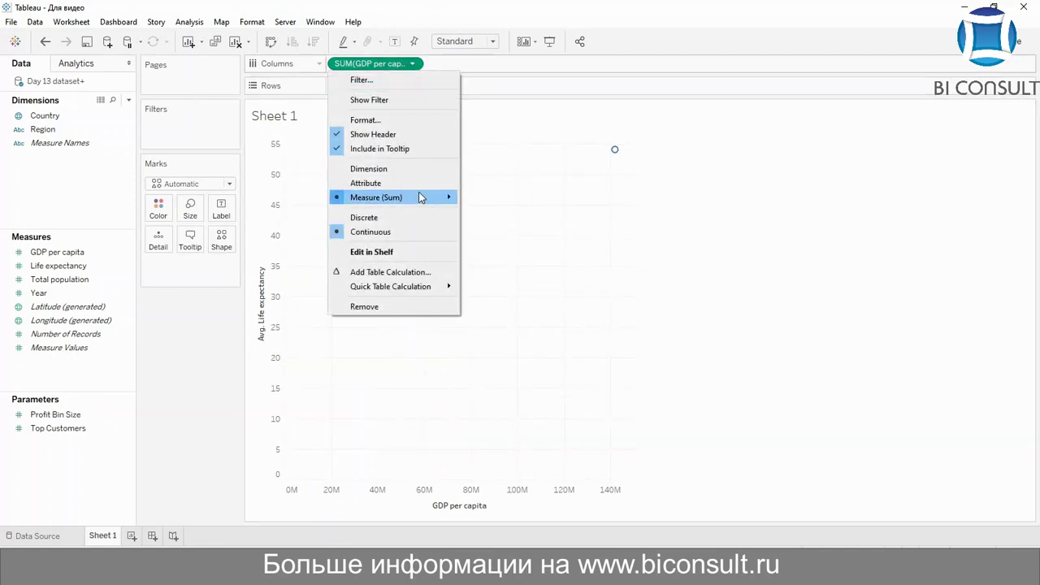
pyautogui.moveTo(422, 198)
pyautogui.click(494, 215)
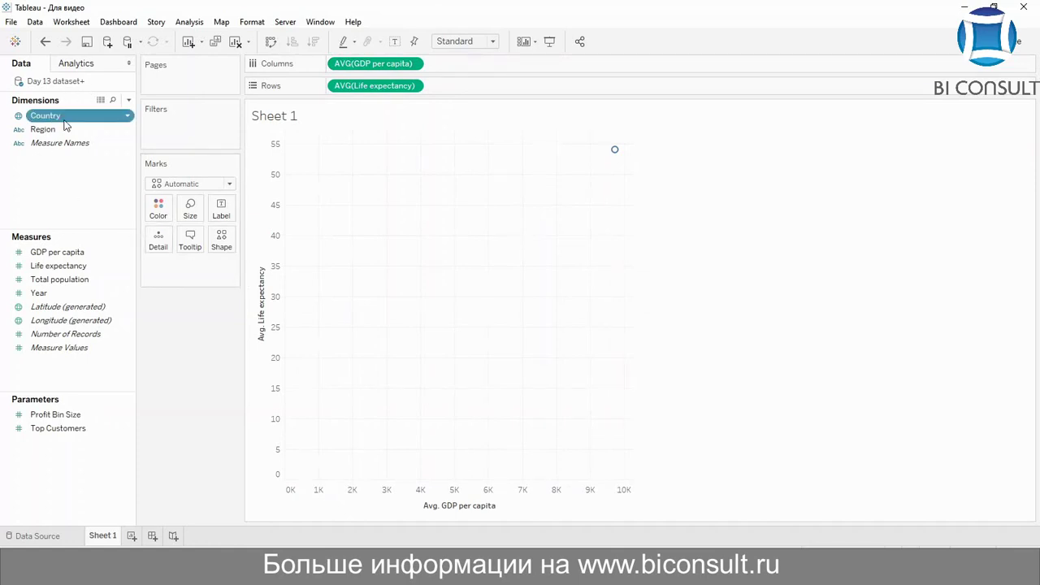
# Break the scatter plot down by Country as detail and color the marks by Region.
pyautogui.moveTo(45, 116); pyautogui.dragTo(163, 237)
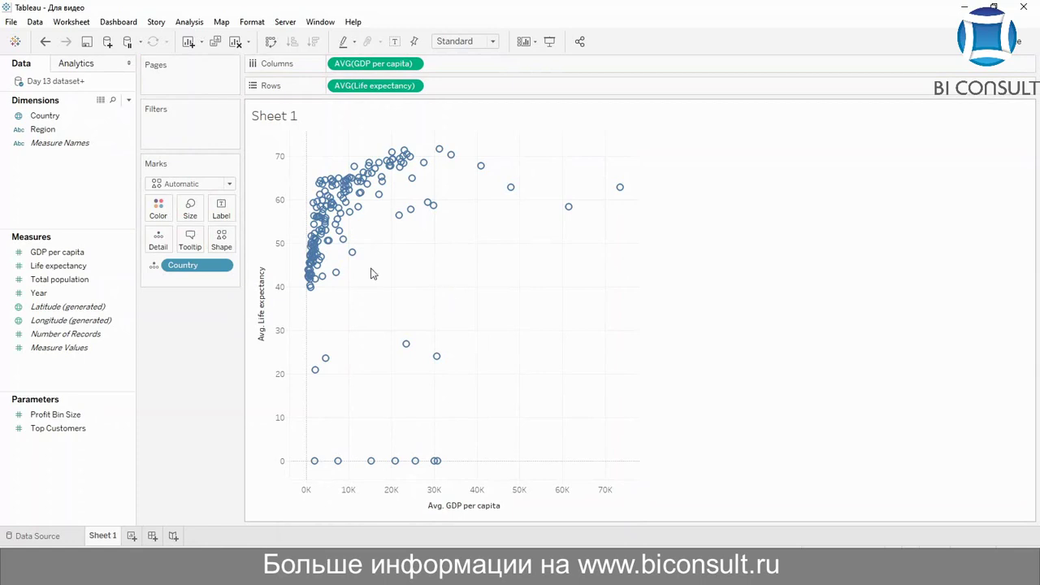
pyautogui.click(55, 134)
pyautogui.moveTo(56, 140); pyautogui.dragTo(158, 205)
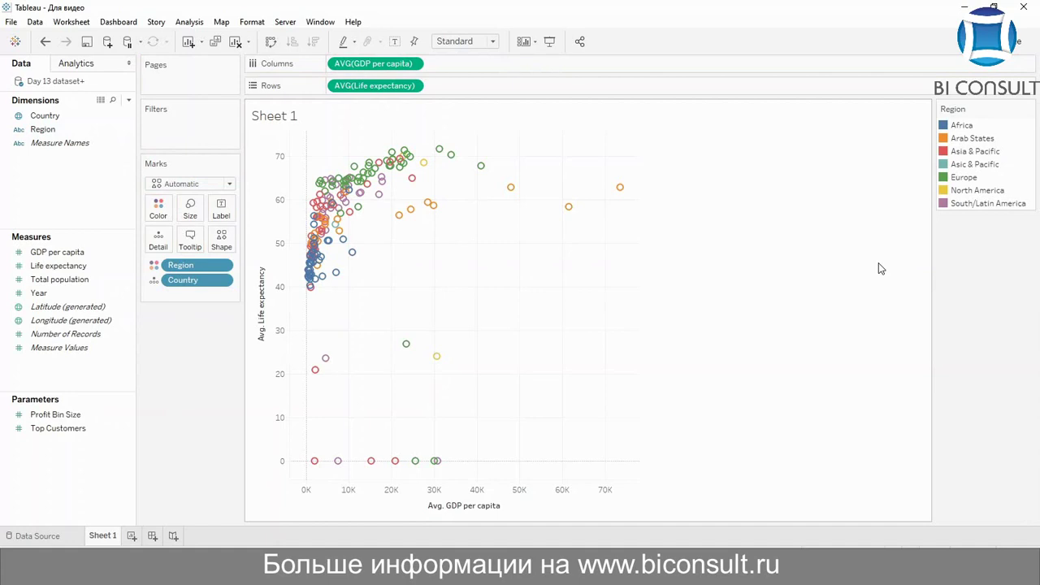
pyautogui.moveTo(346, 239)
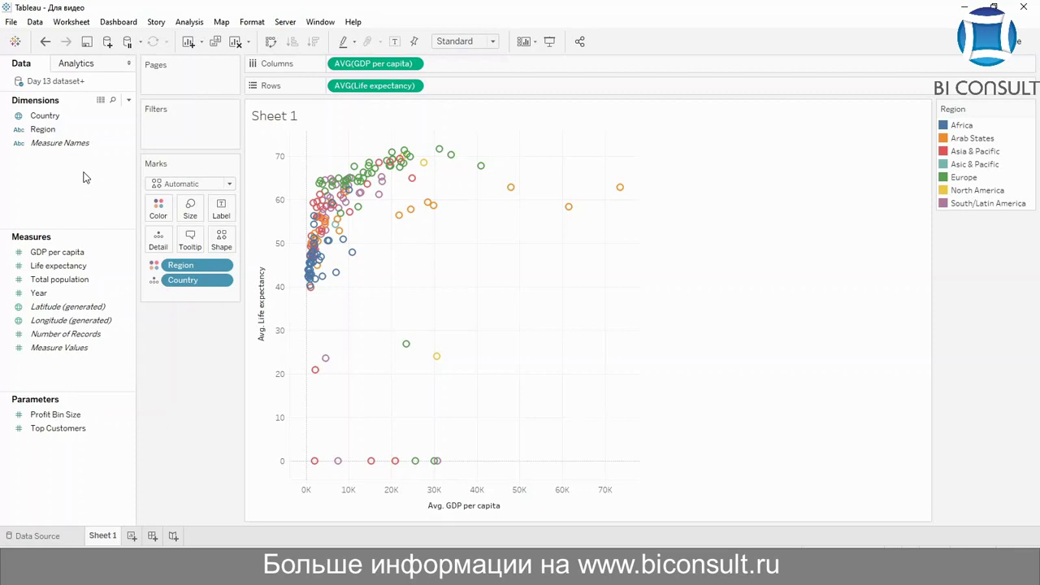
# Add table-wide average lines to the scatter plot for both AVG(GDP per capita) and AVG(Life expectancy).
pyautogui.click(80, 63)
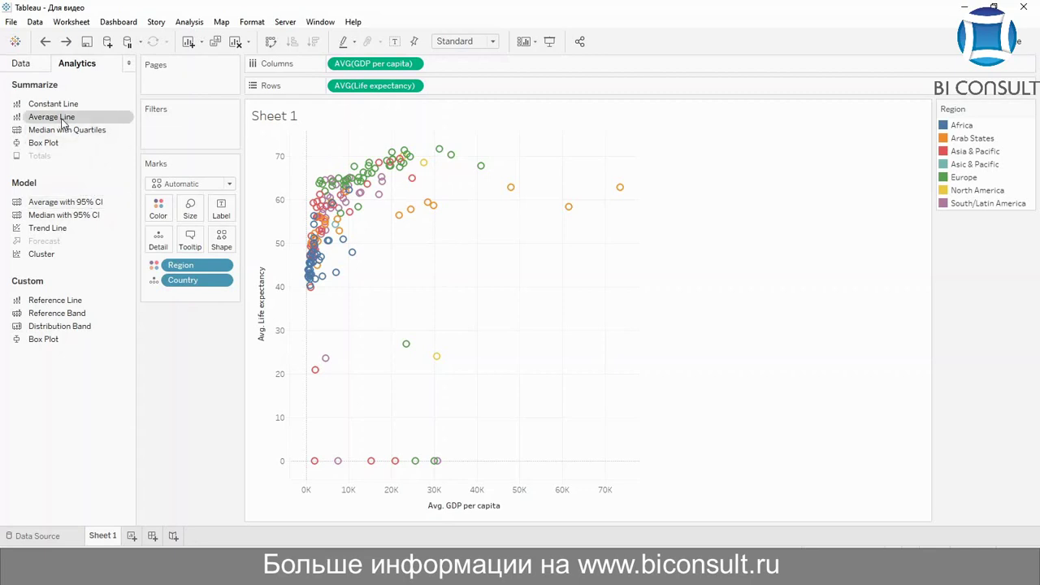
pyautogui.moveTo(51, 117); pyautogui.dragTo(368, 185)
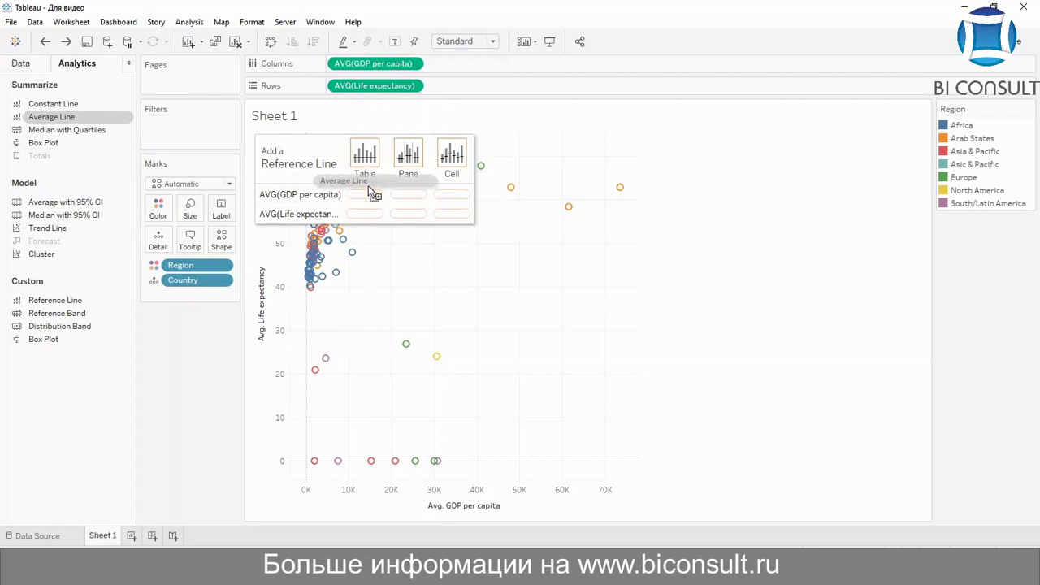
pyautogui.moveTo(368, 185); pyautogui.dragTo(364, 191)
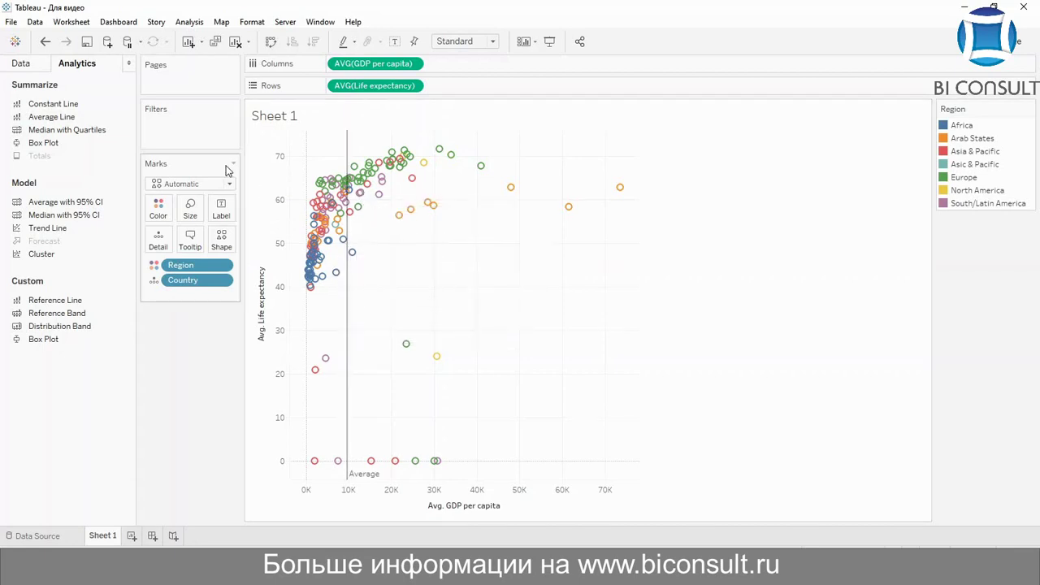
pyautogui.moveTo(52, 120); pyautogui.dragTo(370, 214)
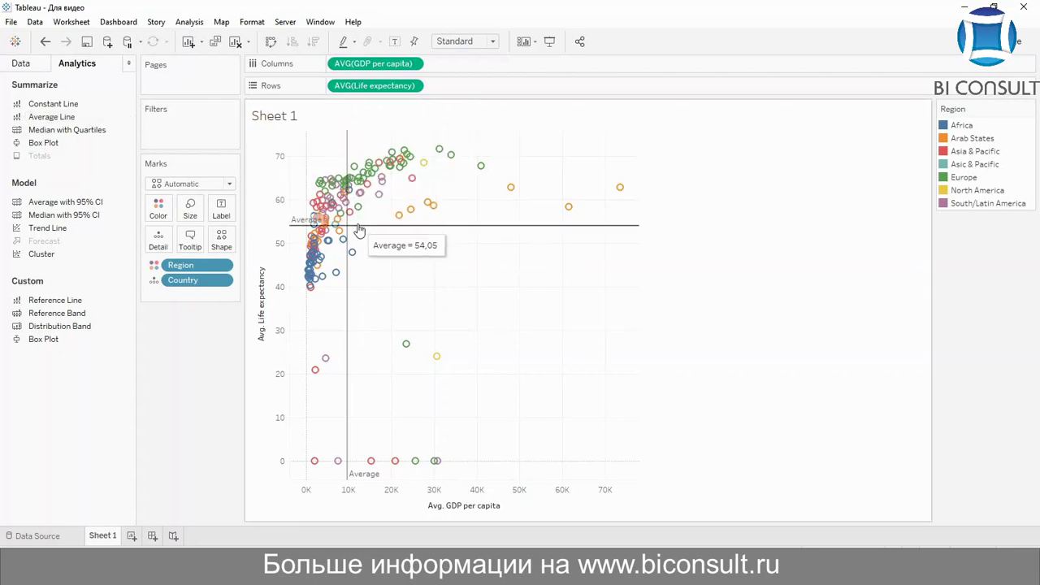
# Give the Life expectancy average line the custom label "AVG Life expectancy = <Value>".
pyautogui.rightClick(360, 230)
pyautogui.click(373, 234)
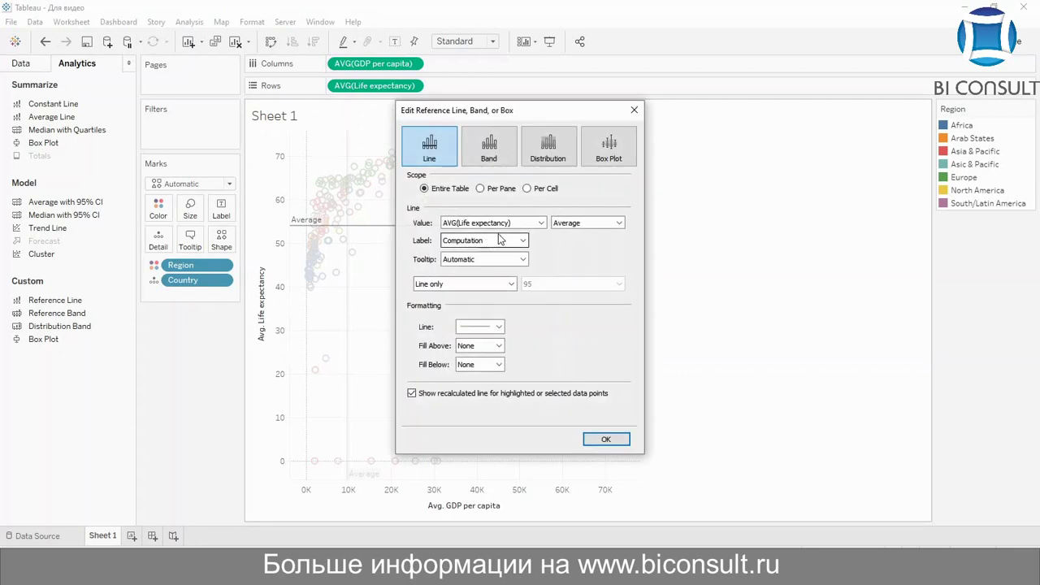
pyautogui.click(523, 240)
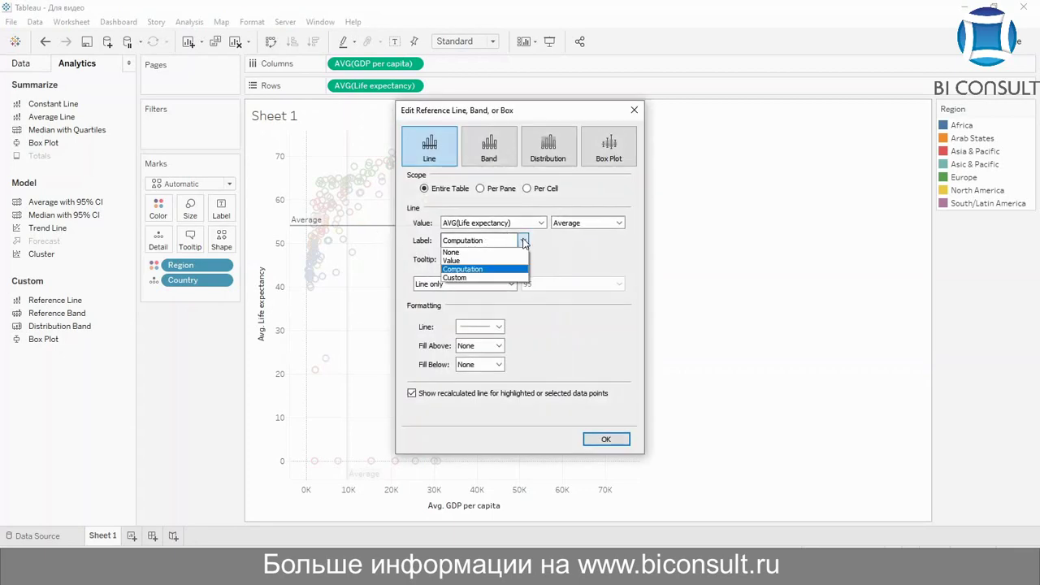
pyautogui.click(497, 277)
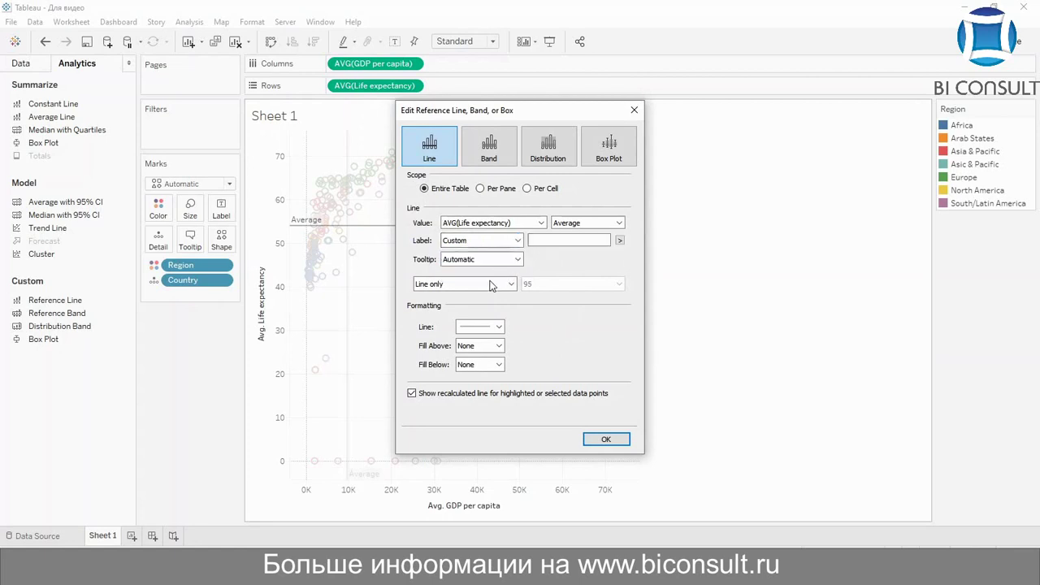
pyautogui.click(549, 240)
pyautogui.click(621, 241)
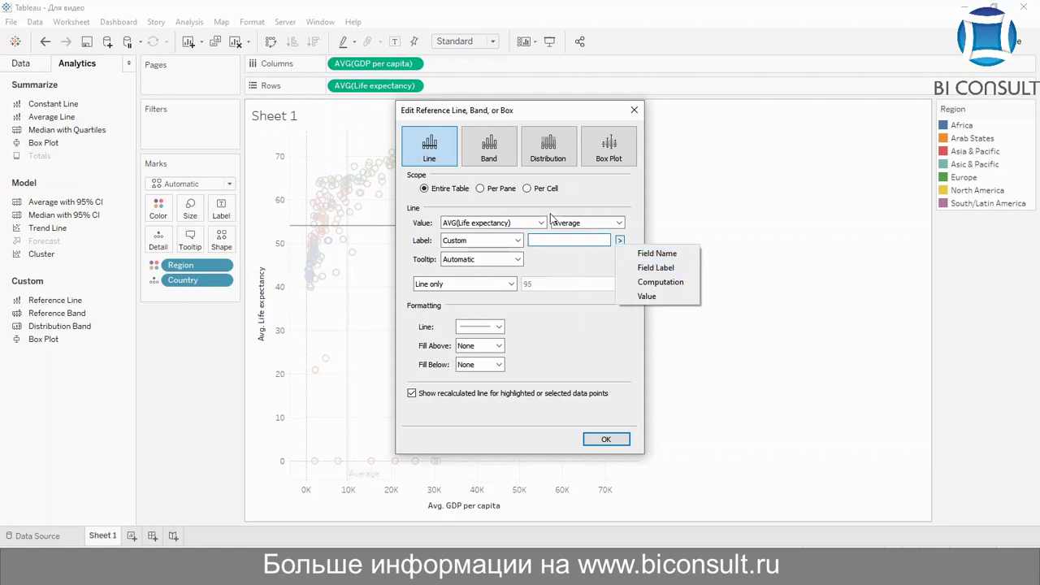
pyautogui.click(542, 240)
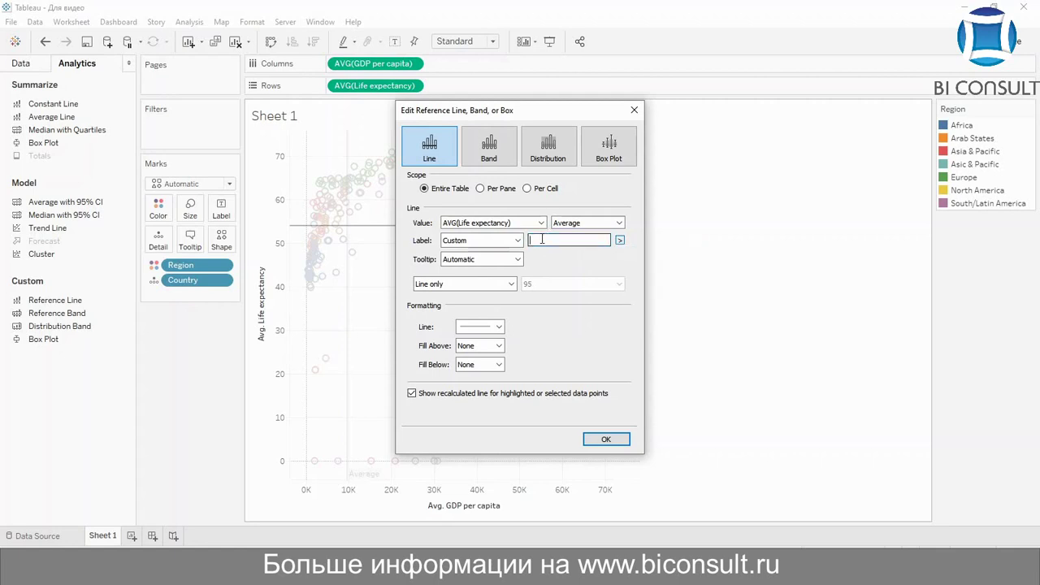
pyautogui.write('AVG Life expectancy')
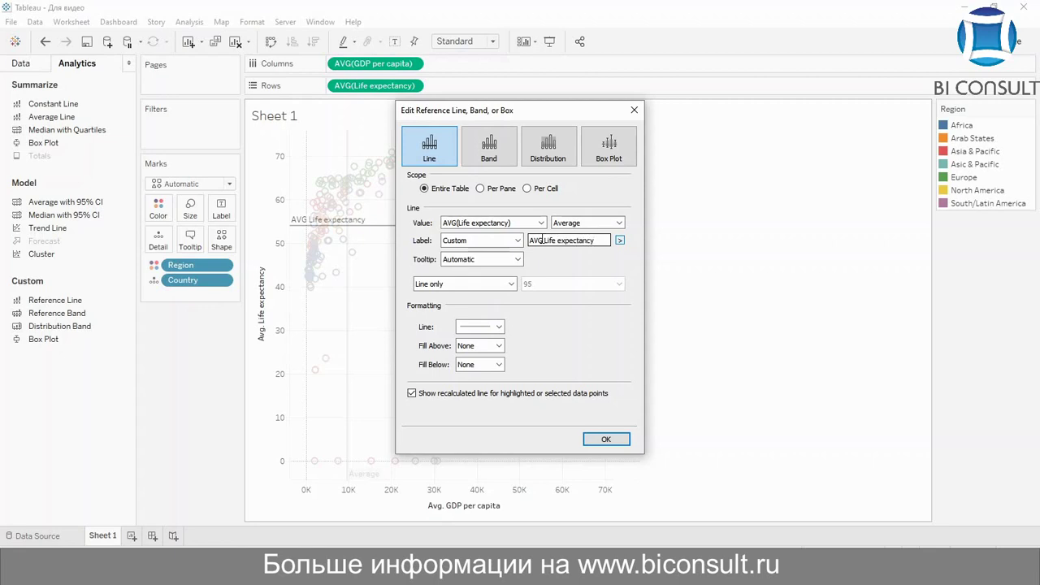
pyautogui.write(' =')
pyautogui.click(620, 241)
pyautogui.click(646, 294)
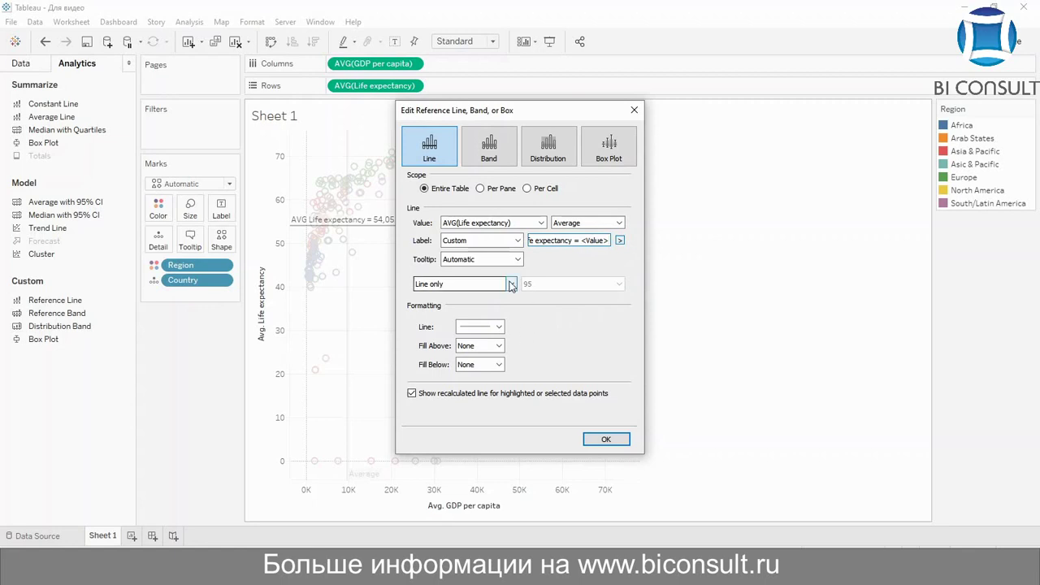
pyautogui.click(606, 439)
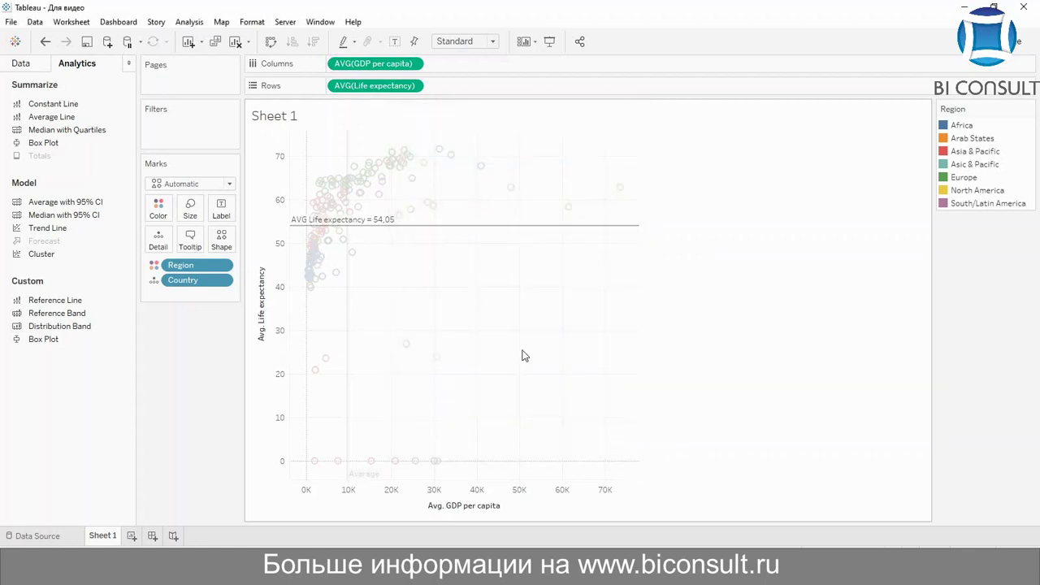
# Give the GDP per capita average line the custom label "AVG GDP per capita = <Value>".
pyautogui.moveTo(420, 235)
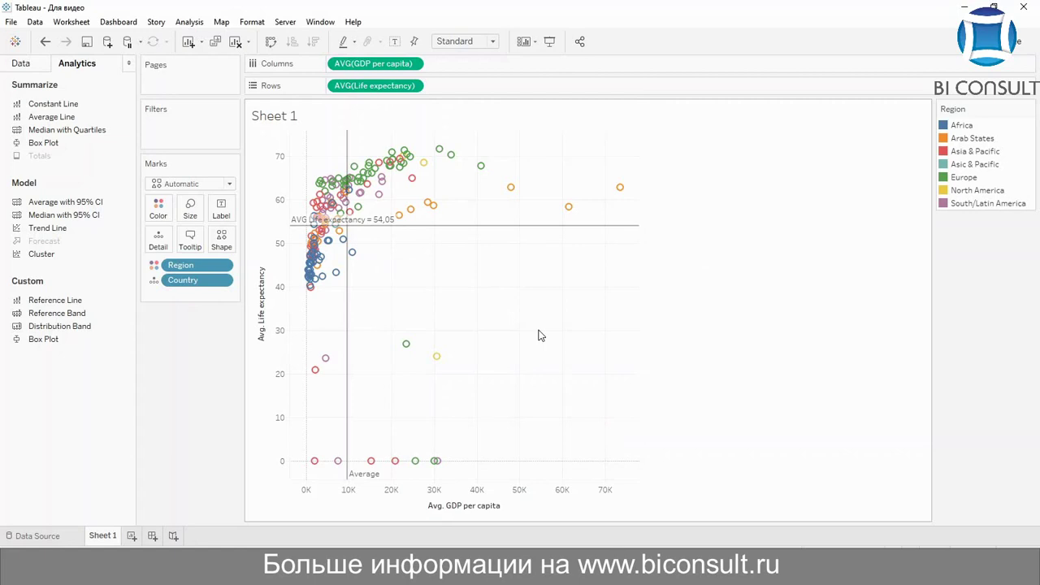
pyautogui.moveTo(366, 224)
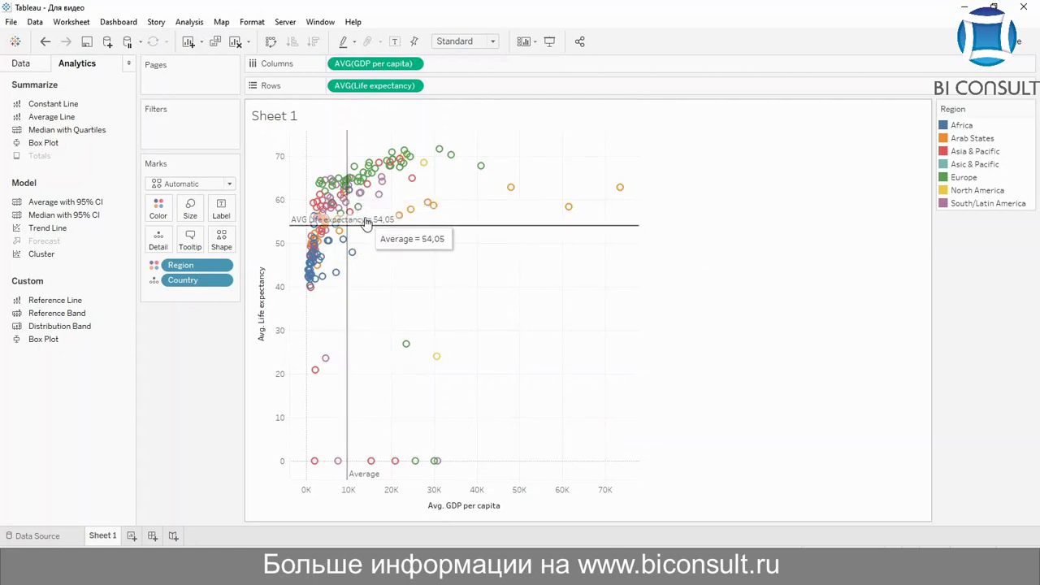
pyautogui.click(348, 315)
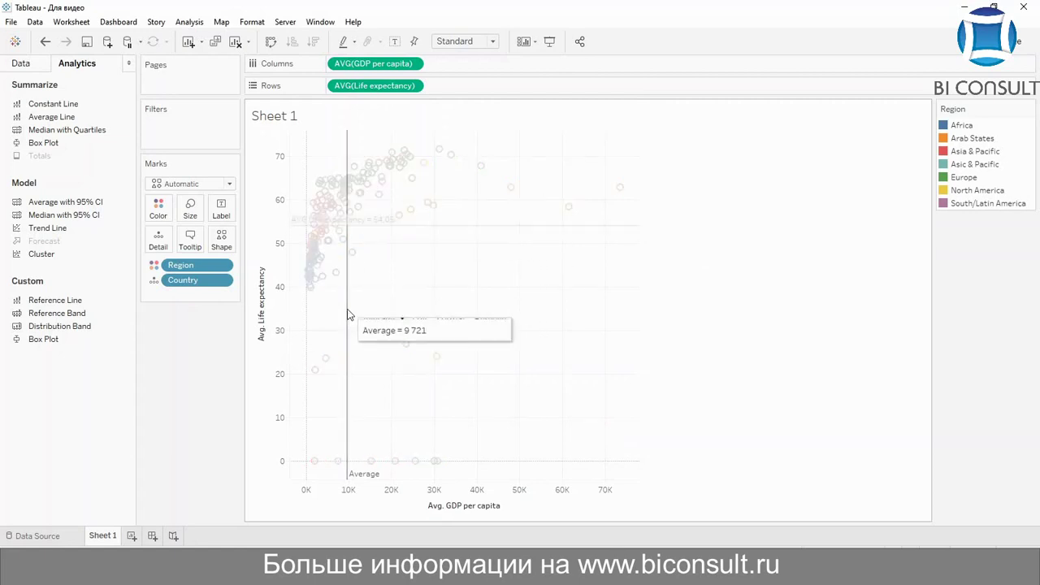
pyautogui.rightClick(348, 313)
pyautogui.click(368, 295)
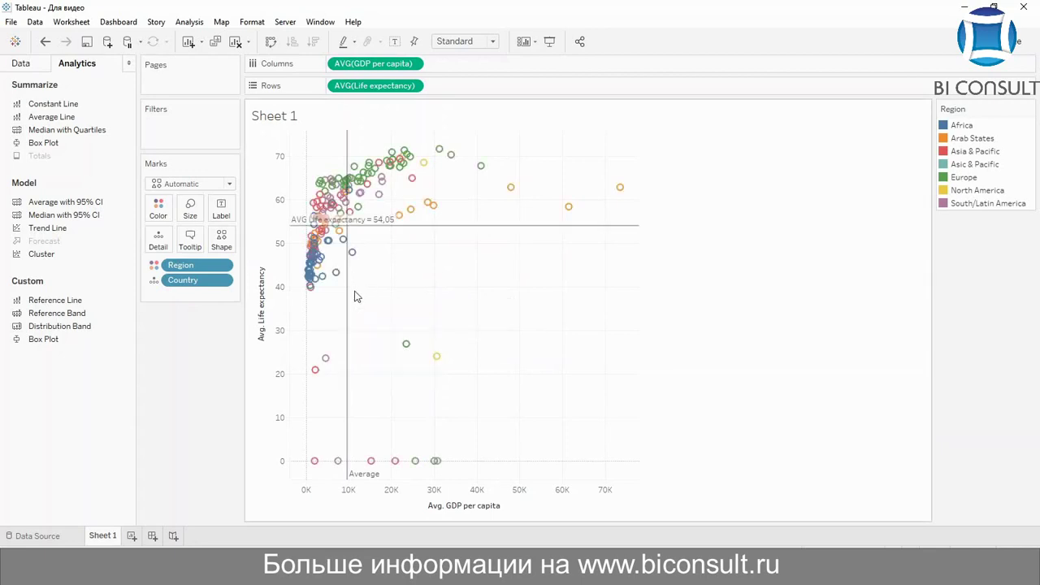
pyautogui.rightClick(348, 299)
pyautogui.click(375, 306)
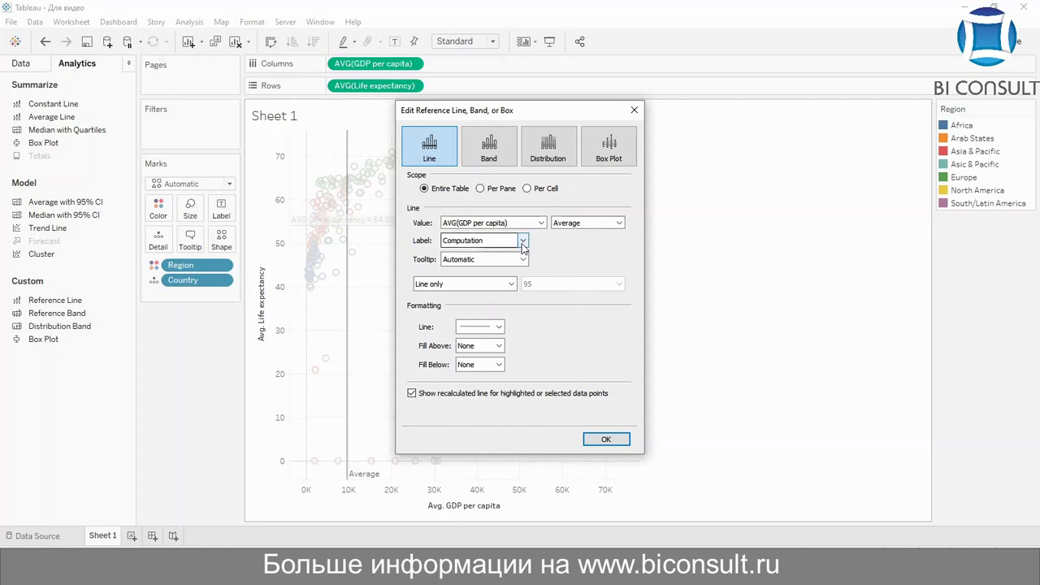
pyautogui.click(522, 244)
pyautogui.click(512, 281)
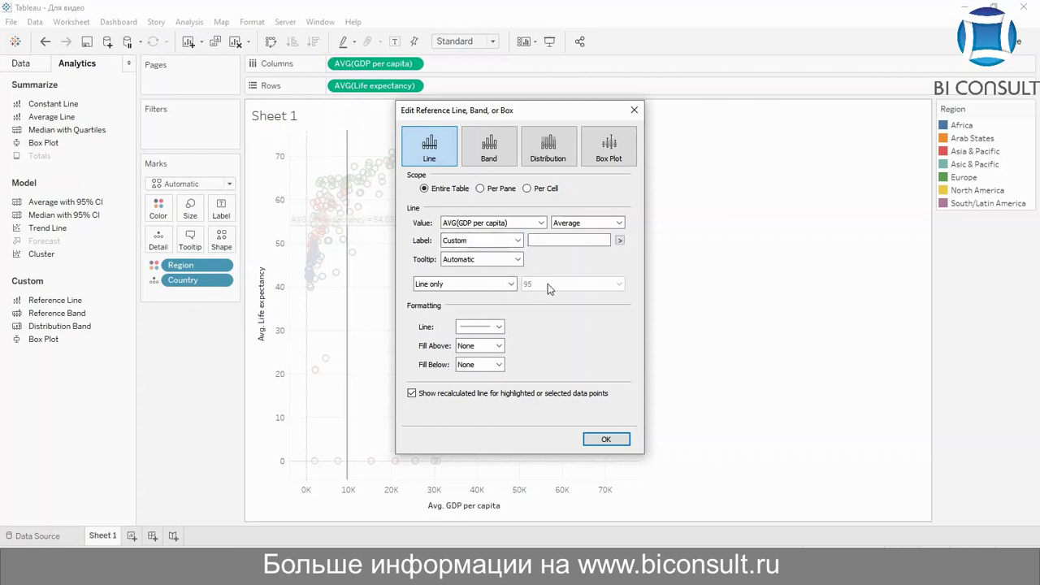
pyautogui.click(542, 238)
pyautogui.write('AVG')
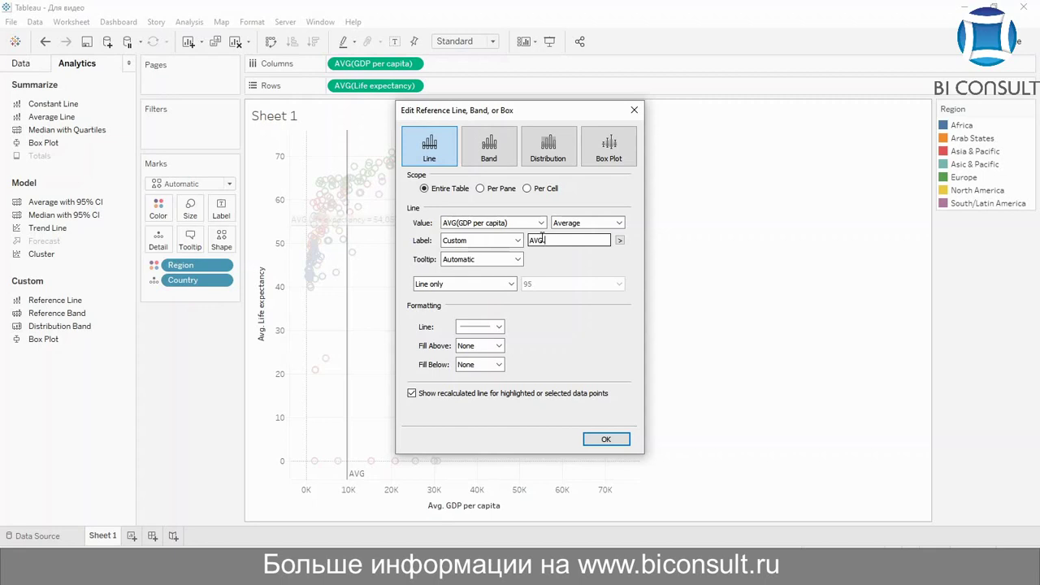
pyautogui.write('GDP per capita =')
pyautogui.click(620, 241)
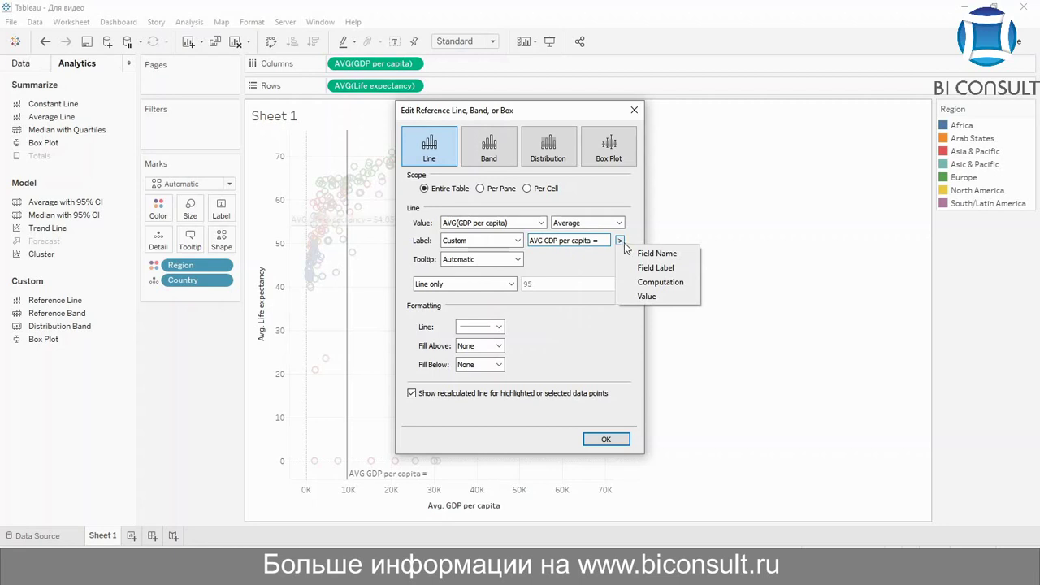
pyautogui.click(660, 297)
pyautogui.click(599, 436)
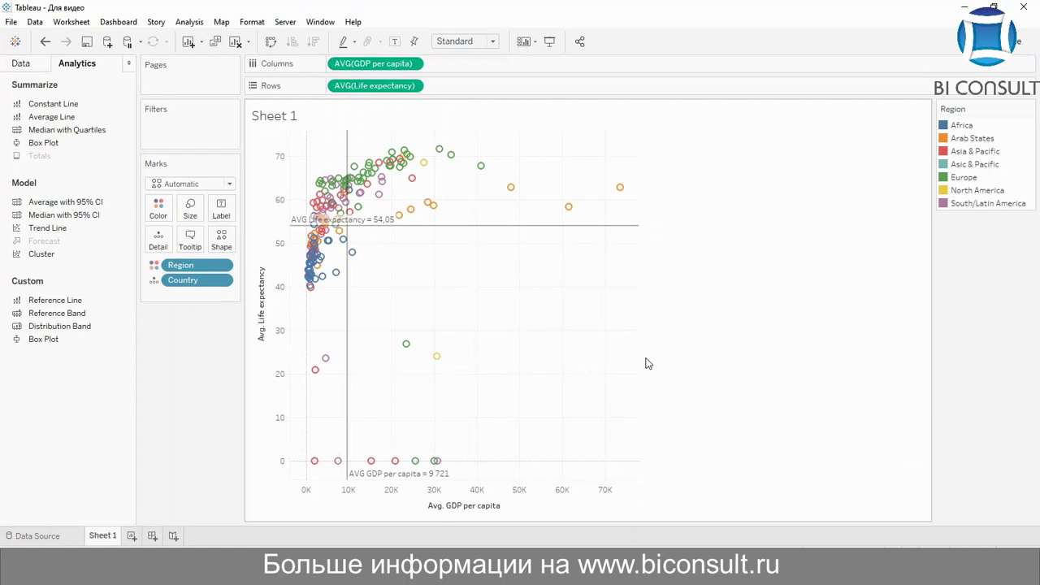
# Review the label and tooltip options in the settings of the GDP per capita average line.
pyautogui.click(399, 482)
pyautogui.click(470, 470)
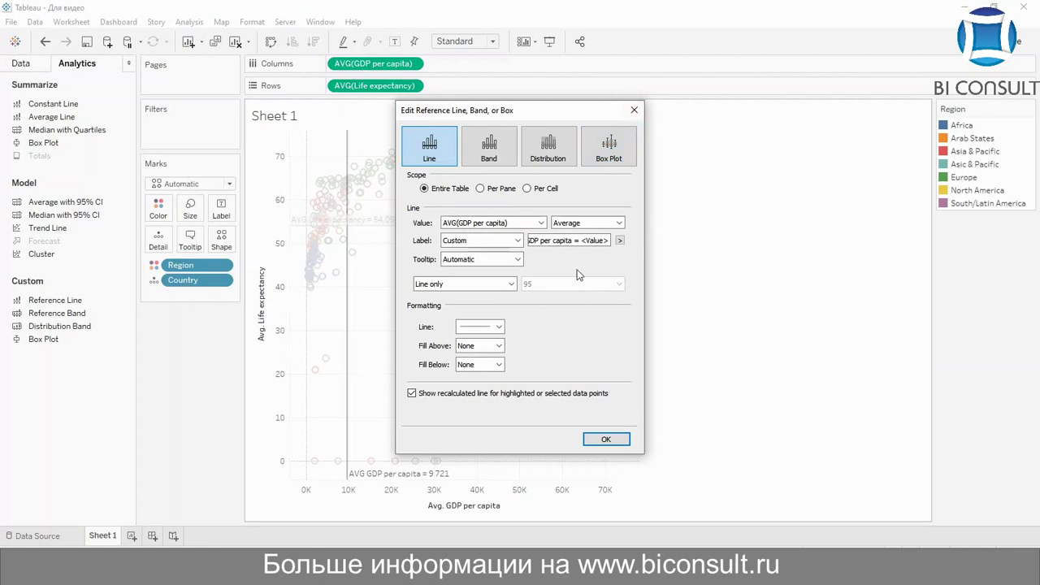
pyautogui.click(460, 242)
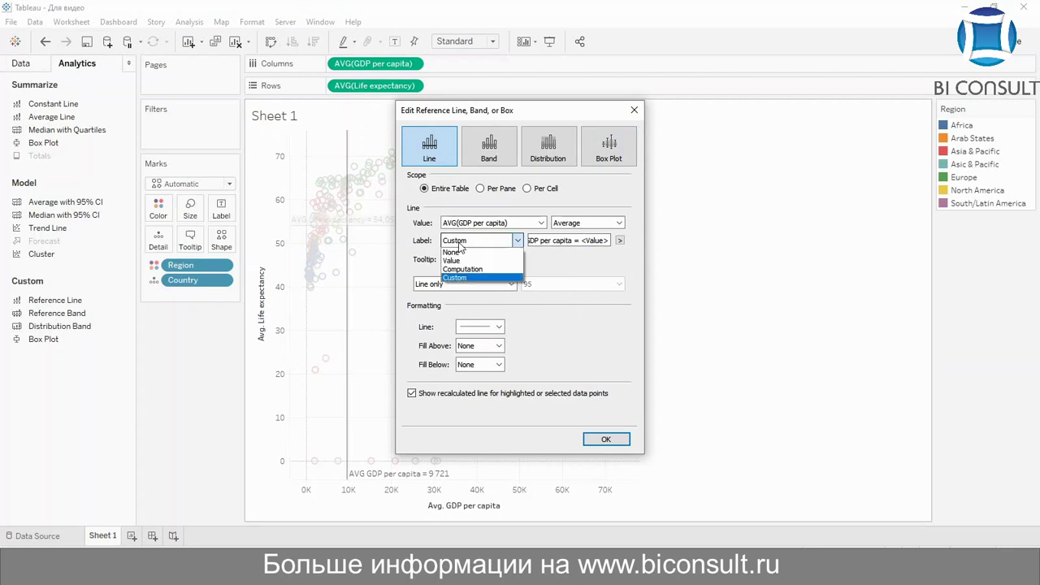
pyautogui.click(459, 244)
pyautogui.click(515, 260)
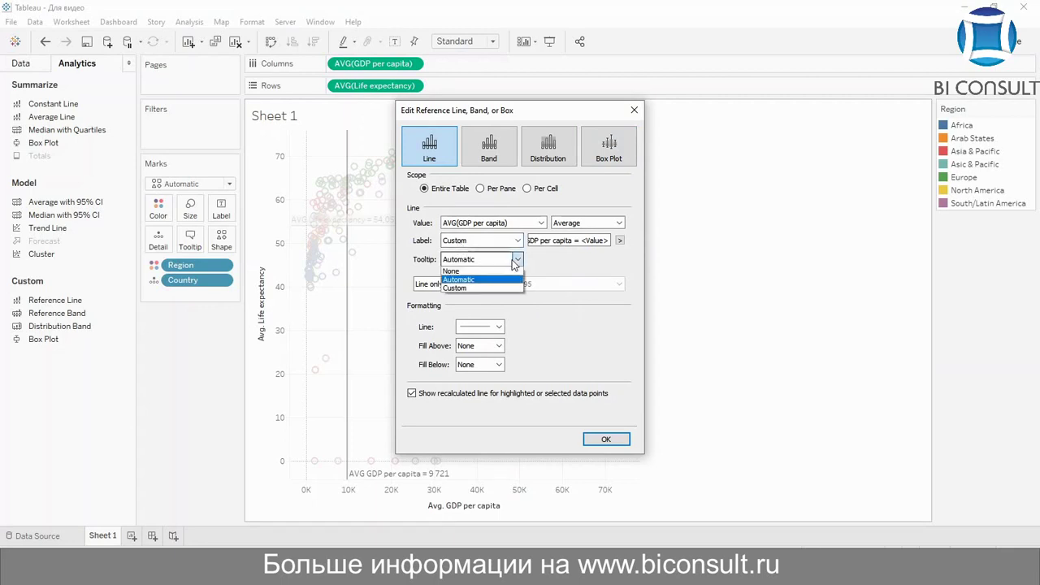
pyautogui.click(514, 262)
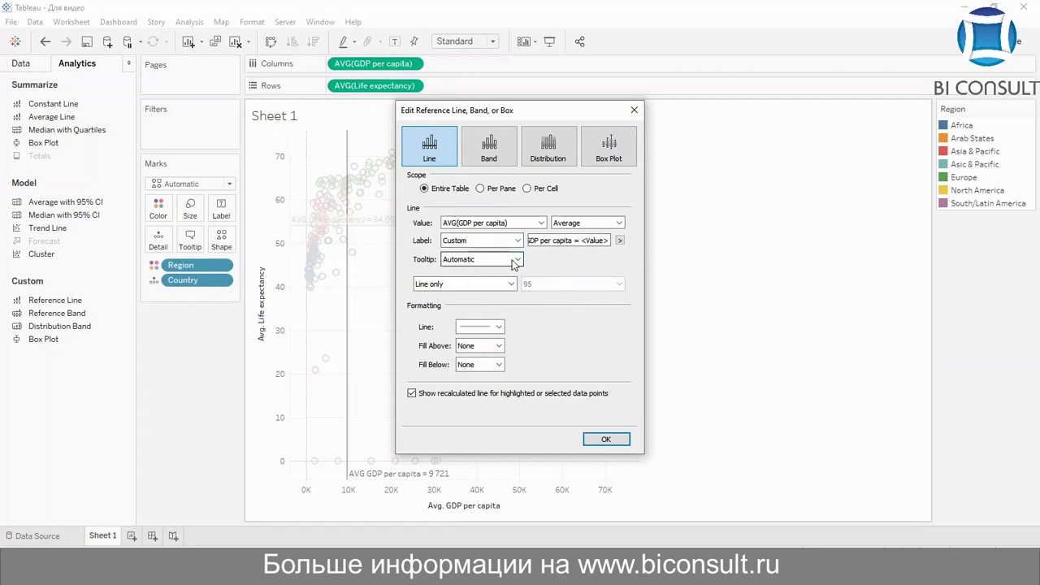
pyautogui.click(634, 109)
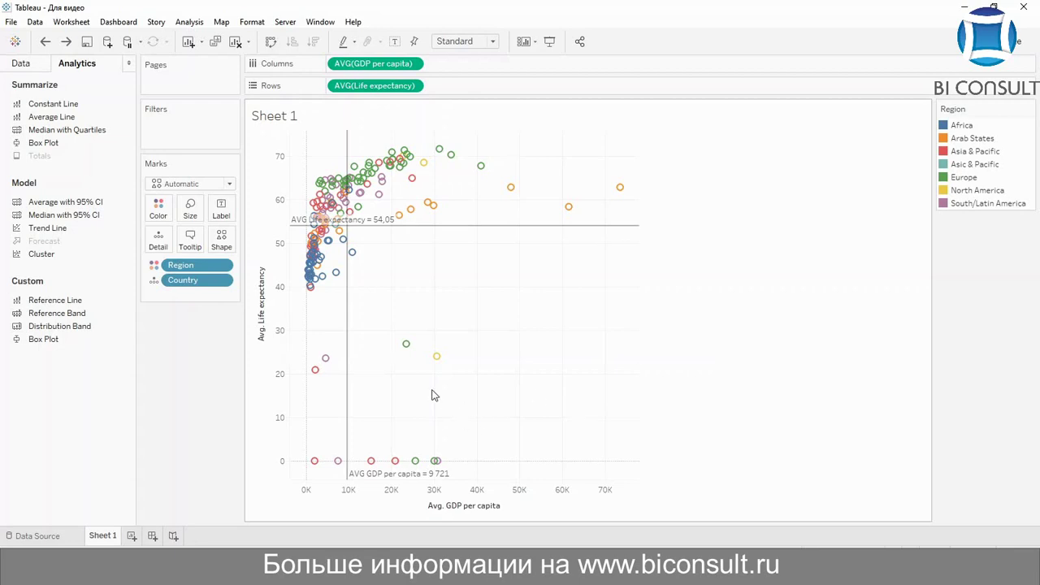
# Format the Life expectancy average line's label with a white font and dark gray shading.
pyautogui.moveTo(430, 232)
pyautogui.rightClick(345, 219)
pyautogui.click(388, 241)
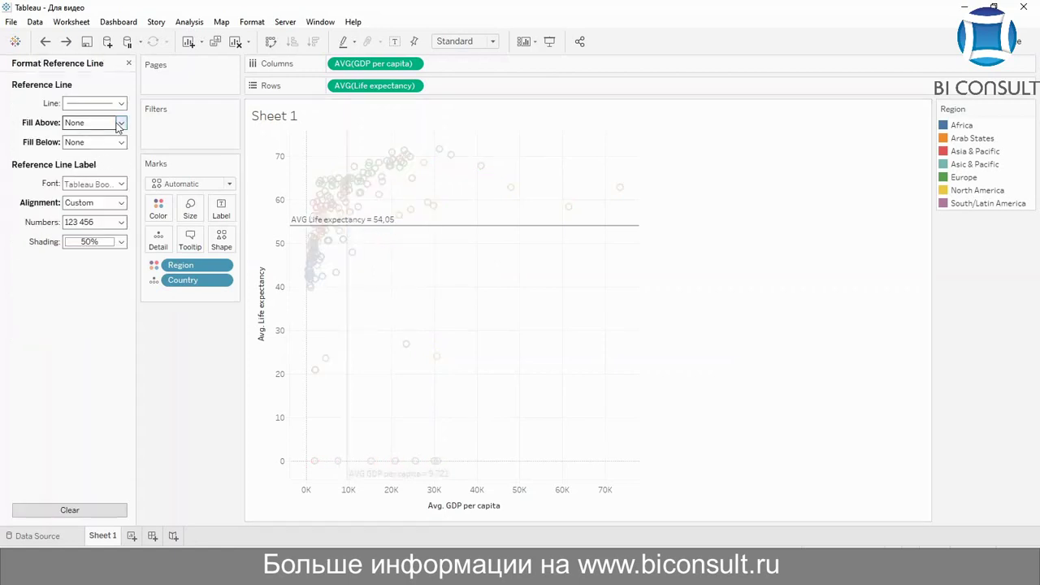
pyautogui.click(120, 185)
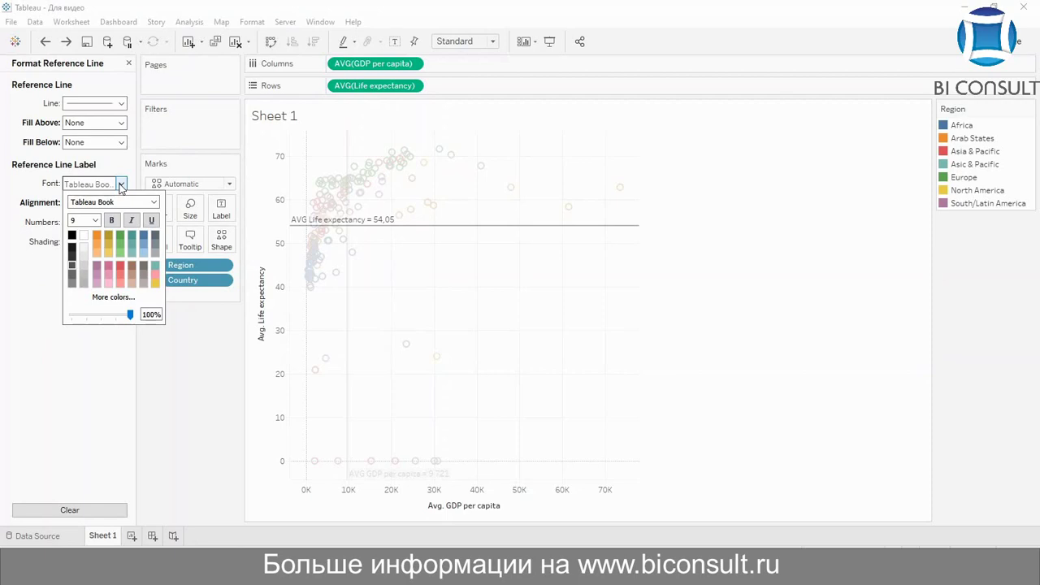
pyautogui.click(84, 236)
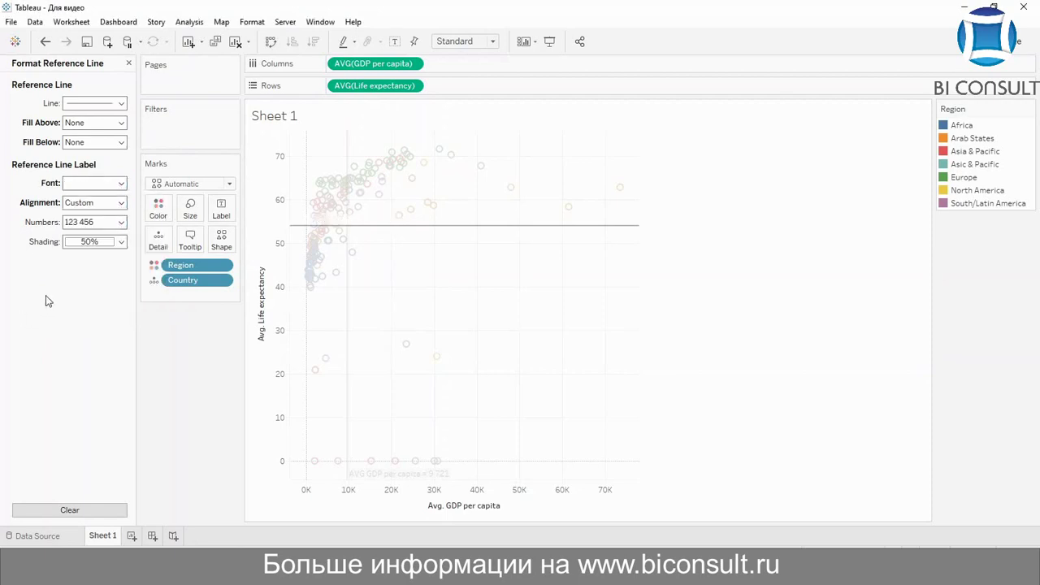
pyautogui.click(112, 242)
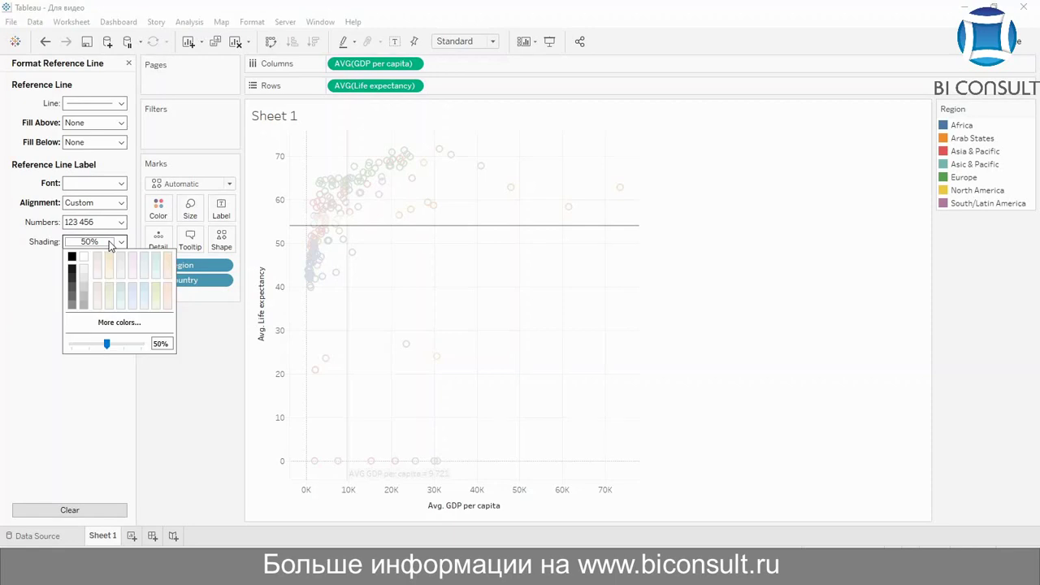
pyautogui.click(83, 303)
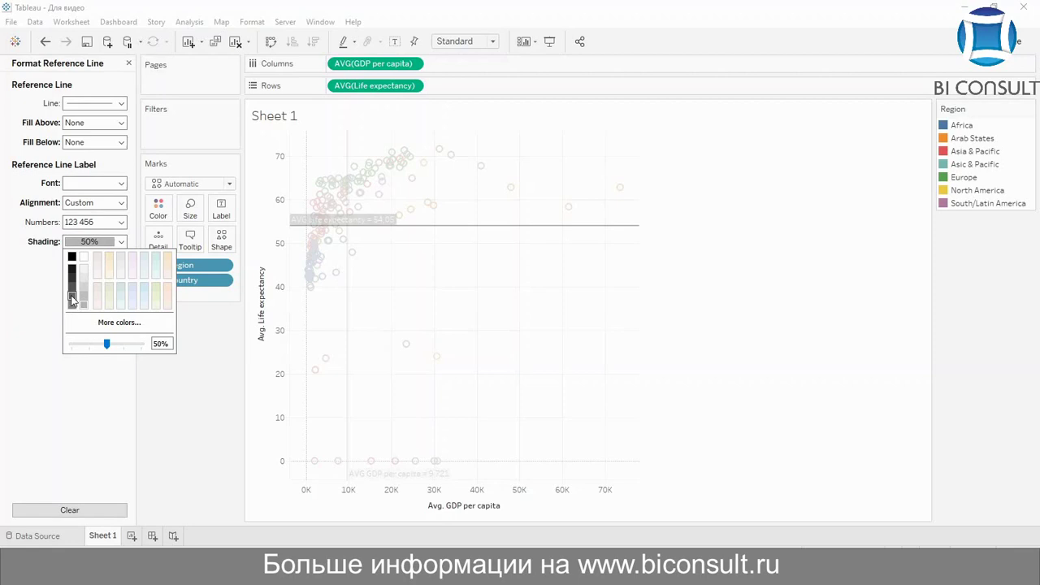
pyautogui.click(72, 300)
pyautogui.click(61, 374)
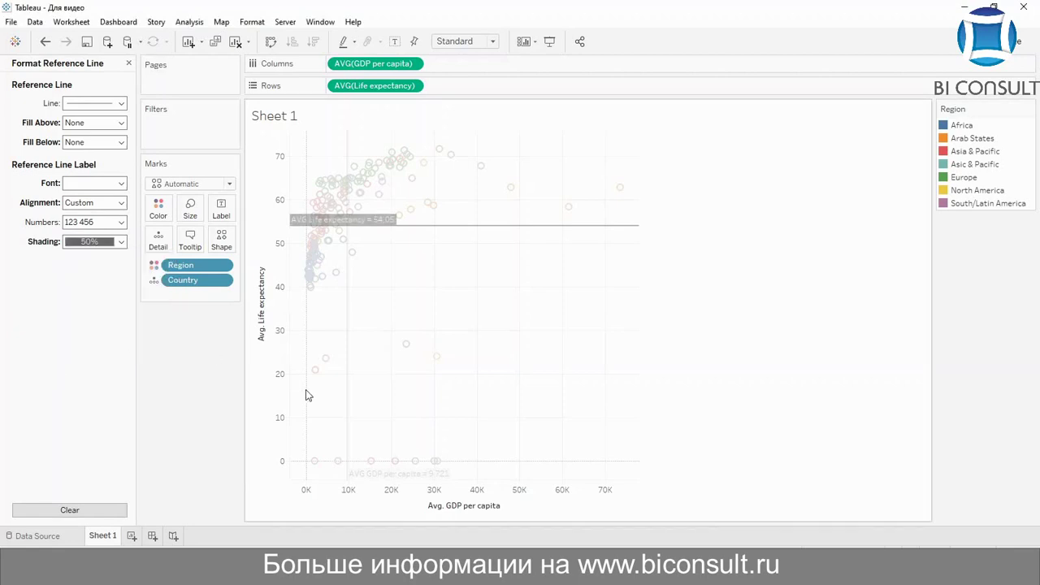
# Format the GDP per capita average line's label with a white font and dark gray shading.
pyautogui.click(391, 480)
pyautogui.click(495, 470)
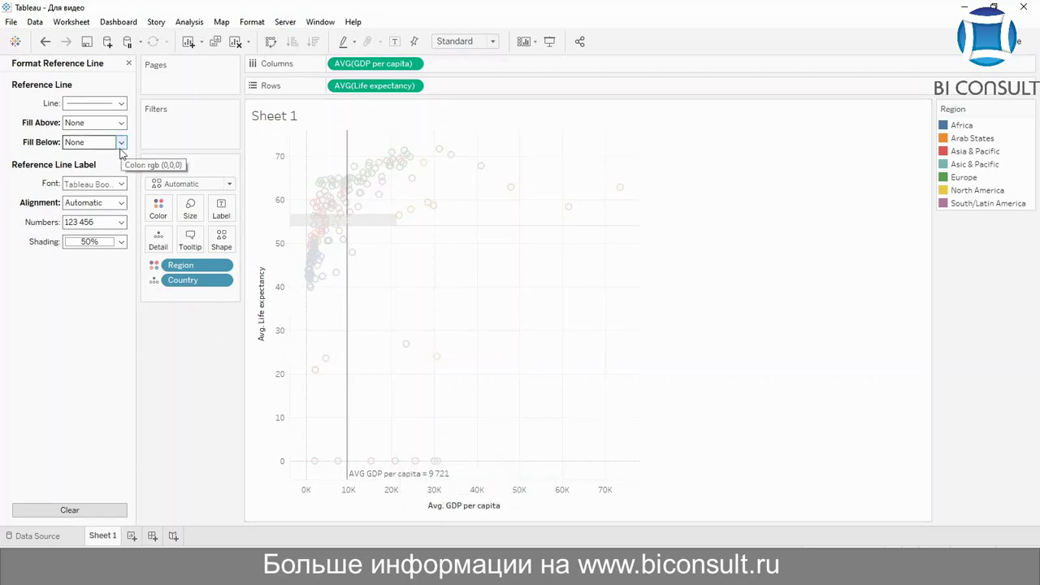
pyautogui.click(121, 182)
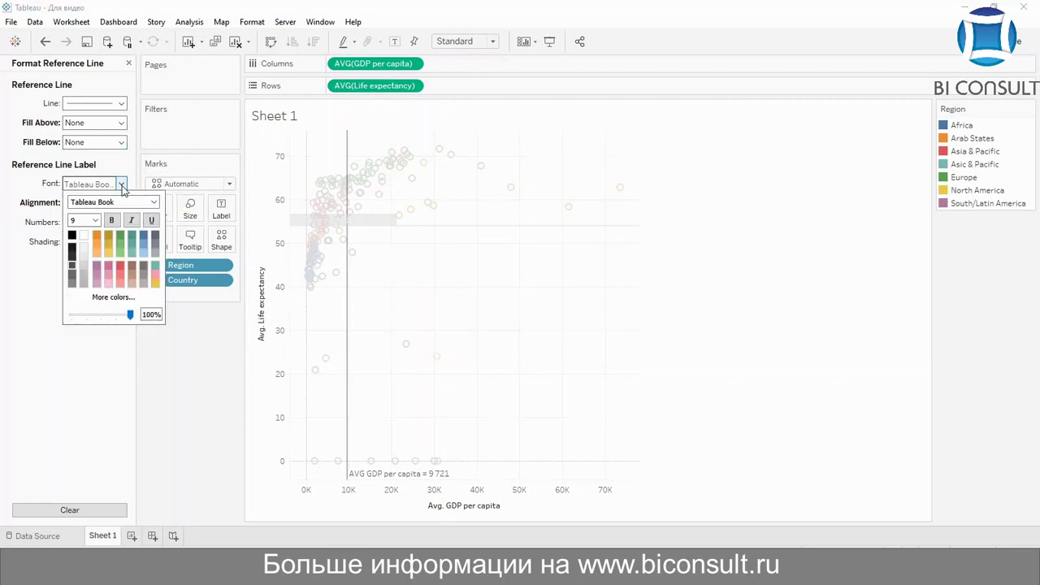
pyautogui.click(85, 237)
pyautogui.click(107, 392)
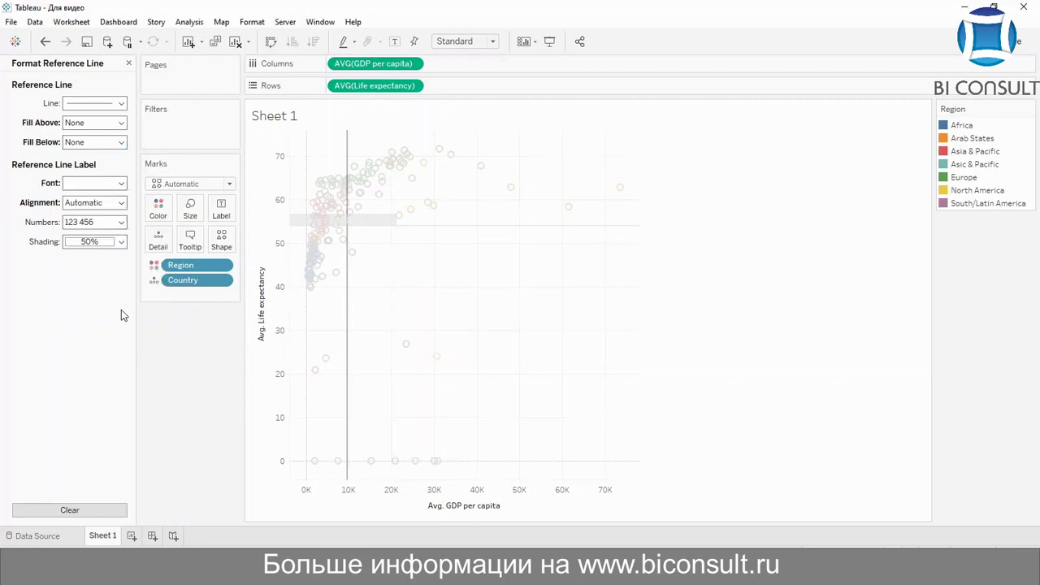
pyautogui.click(116, 241)
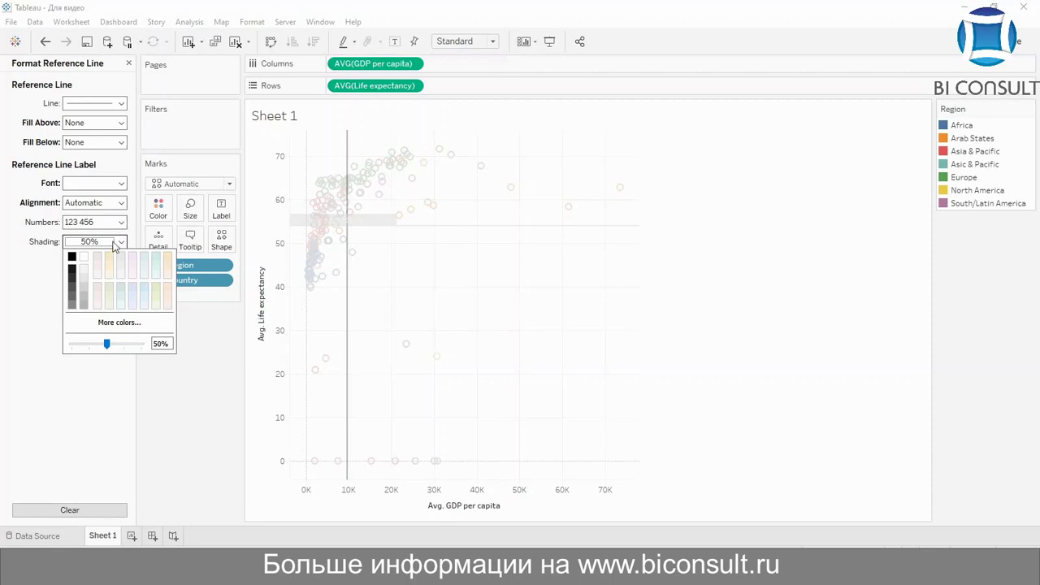
pyautogui.click(73, 289)
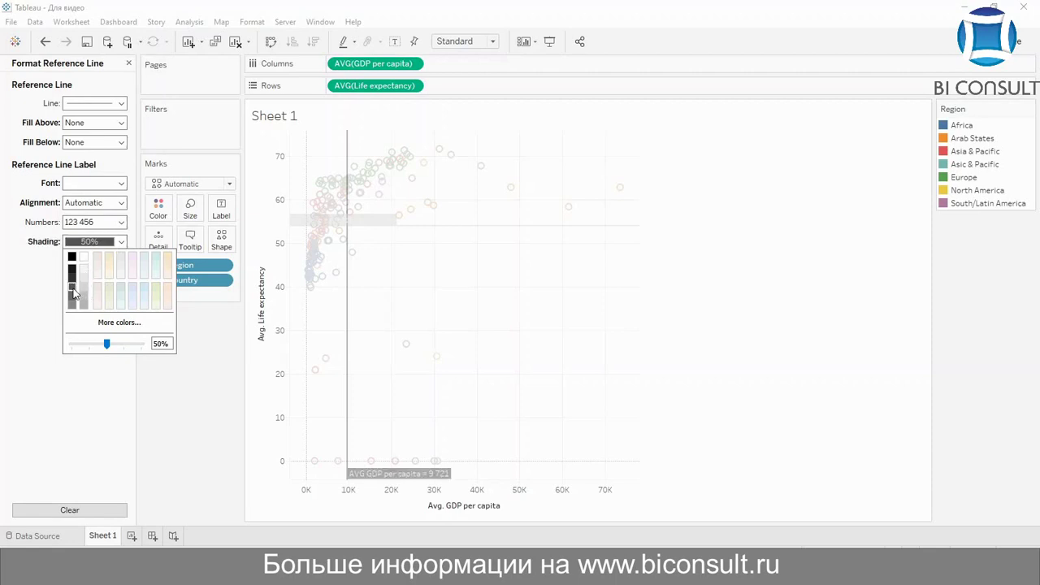
pyautogui.click(83, 416)
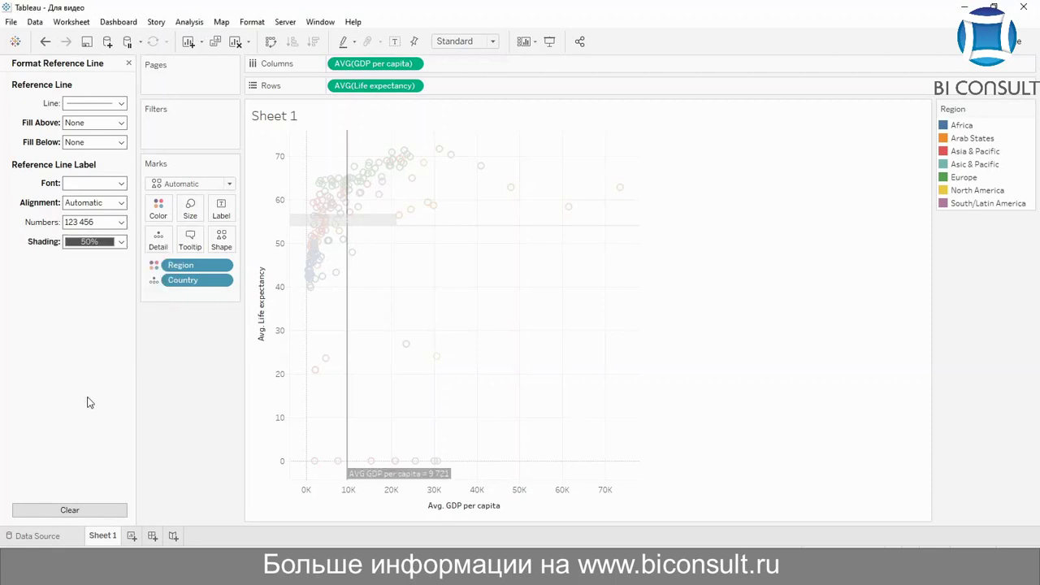
# Set the vertical alignment of the GDP per capita average line's label to Top.
pyautogui.click(108, 203)
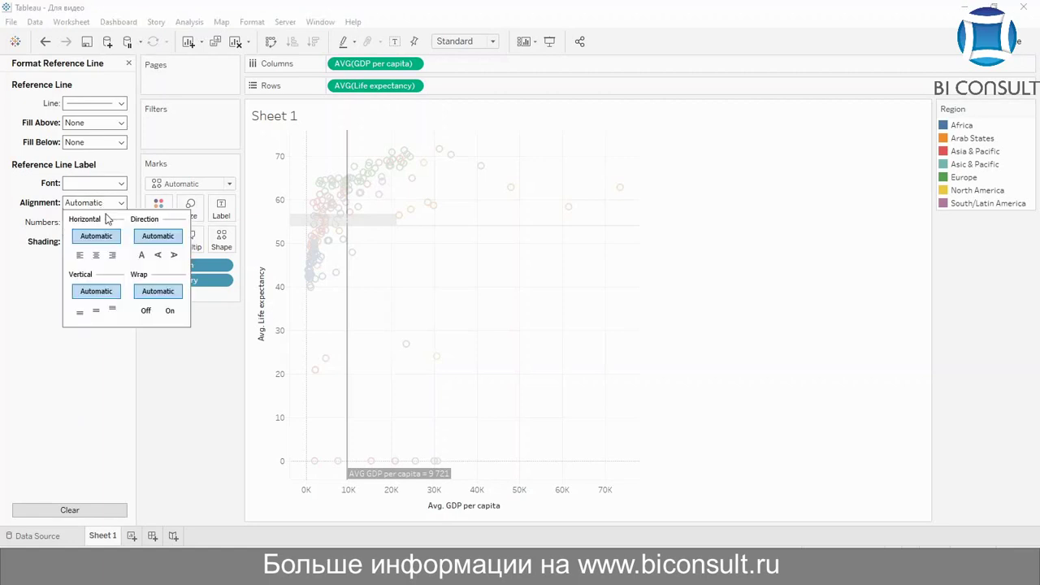
pyautogui.click(112, 308)
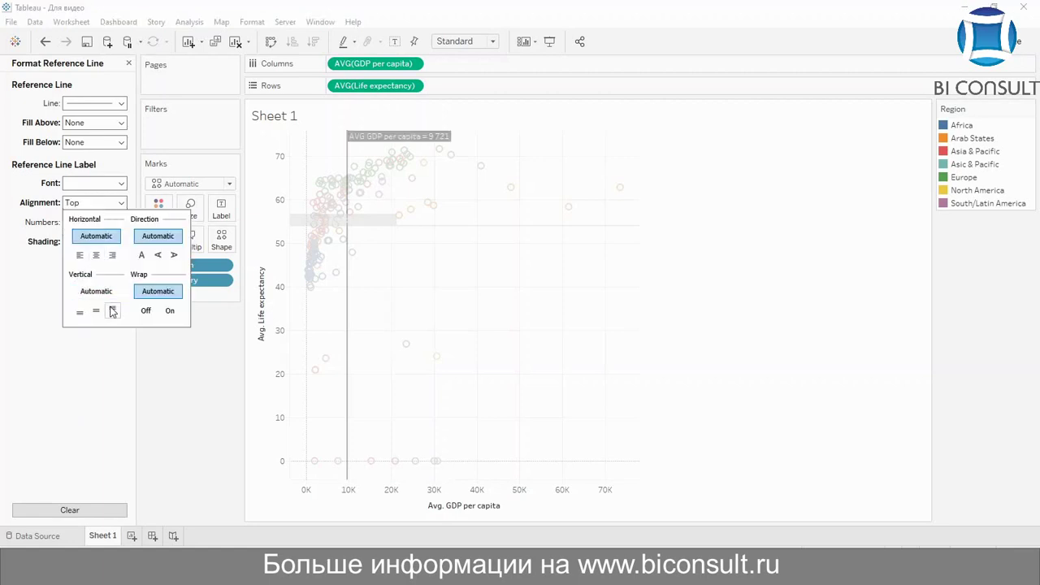
pyautogui.click(126, 413)
pyautogui.click(525, 390)
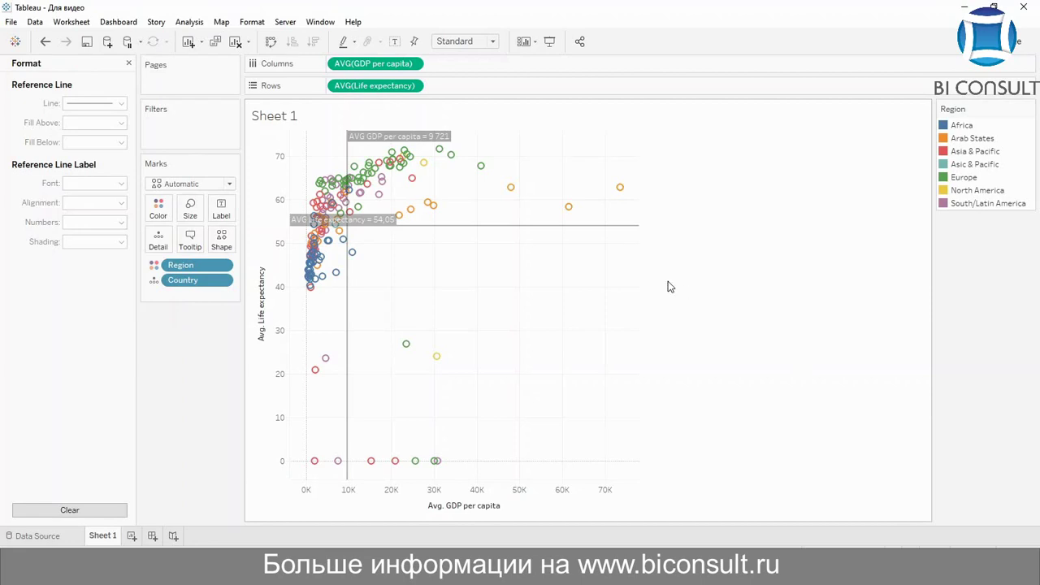
# Align the Life expectancy average line's label horizontally to the right and close the reference line formatting.
pyautogui.rightClick(362, 225)
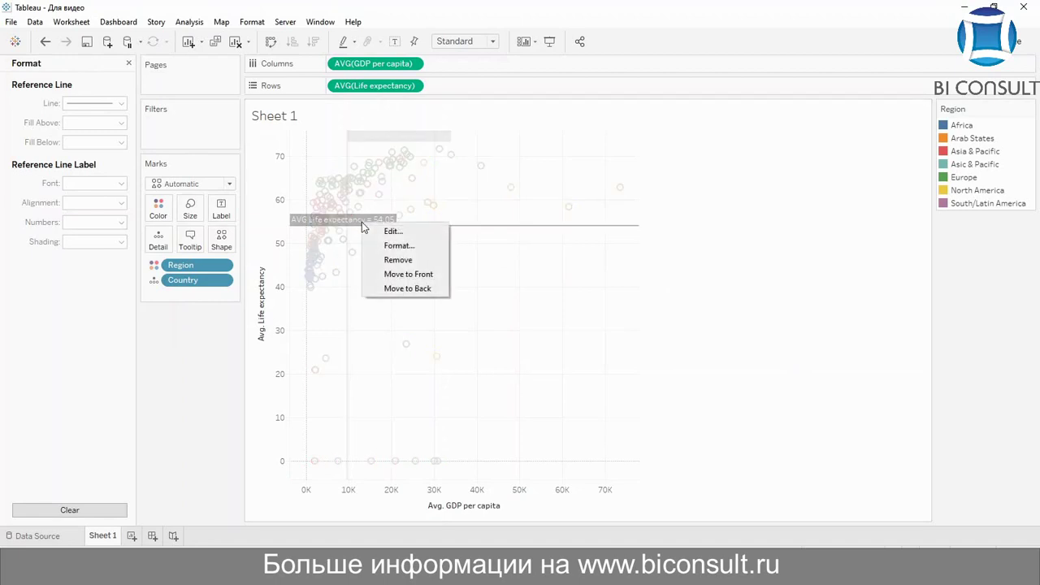
pyautogui.click(397, 246)
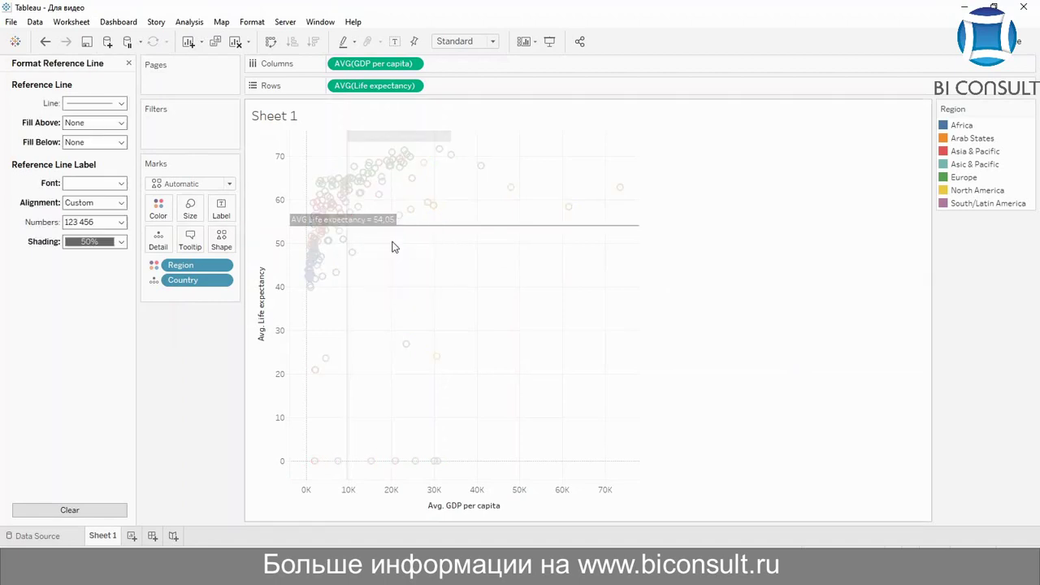
pyautogui.click(119, 204)
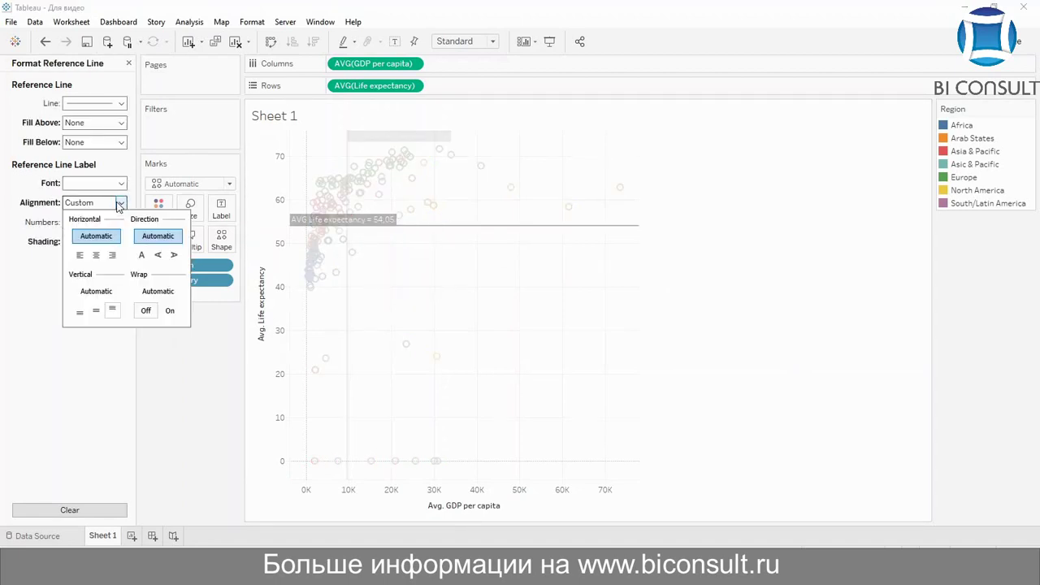
pyautogui.click(114, 255)
pyautogui.click(794, 301)
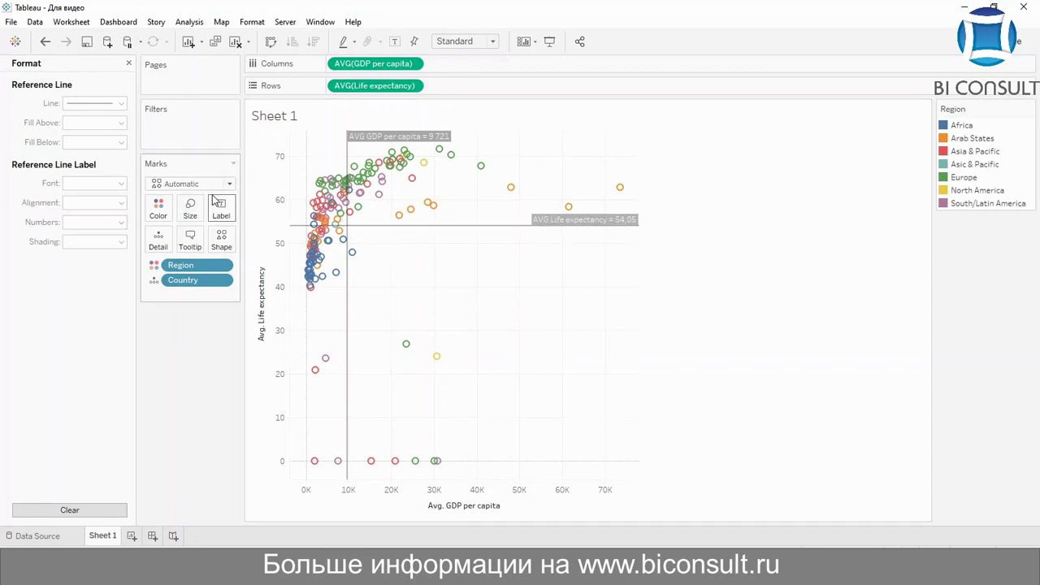
pyautogui.click(129, 63)
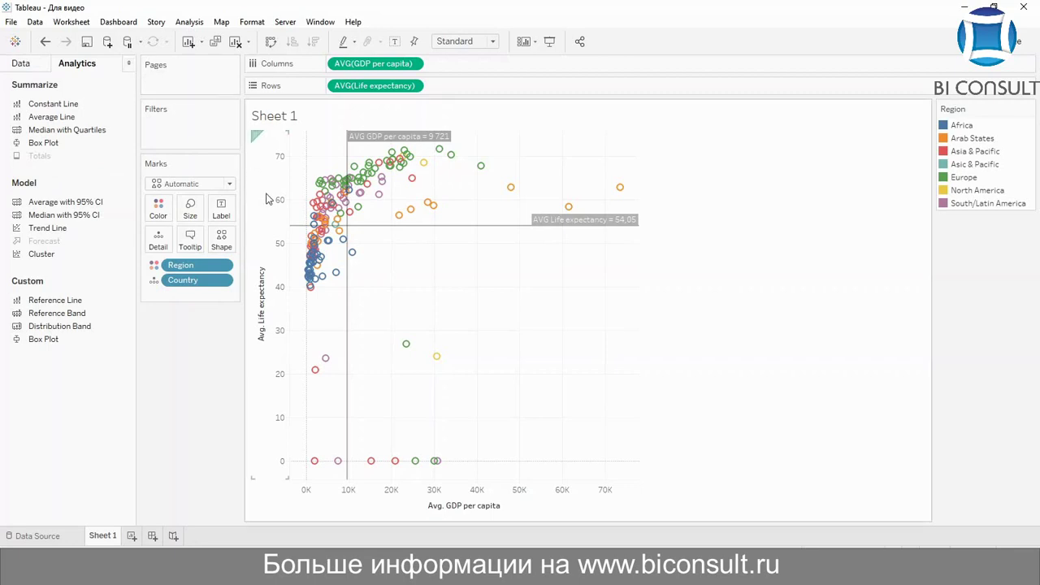